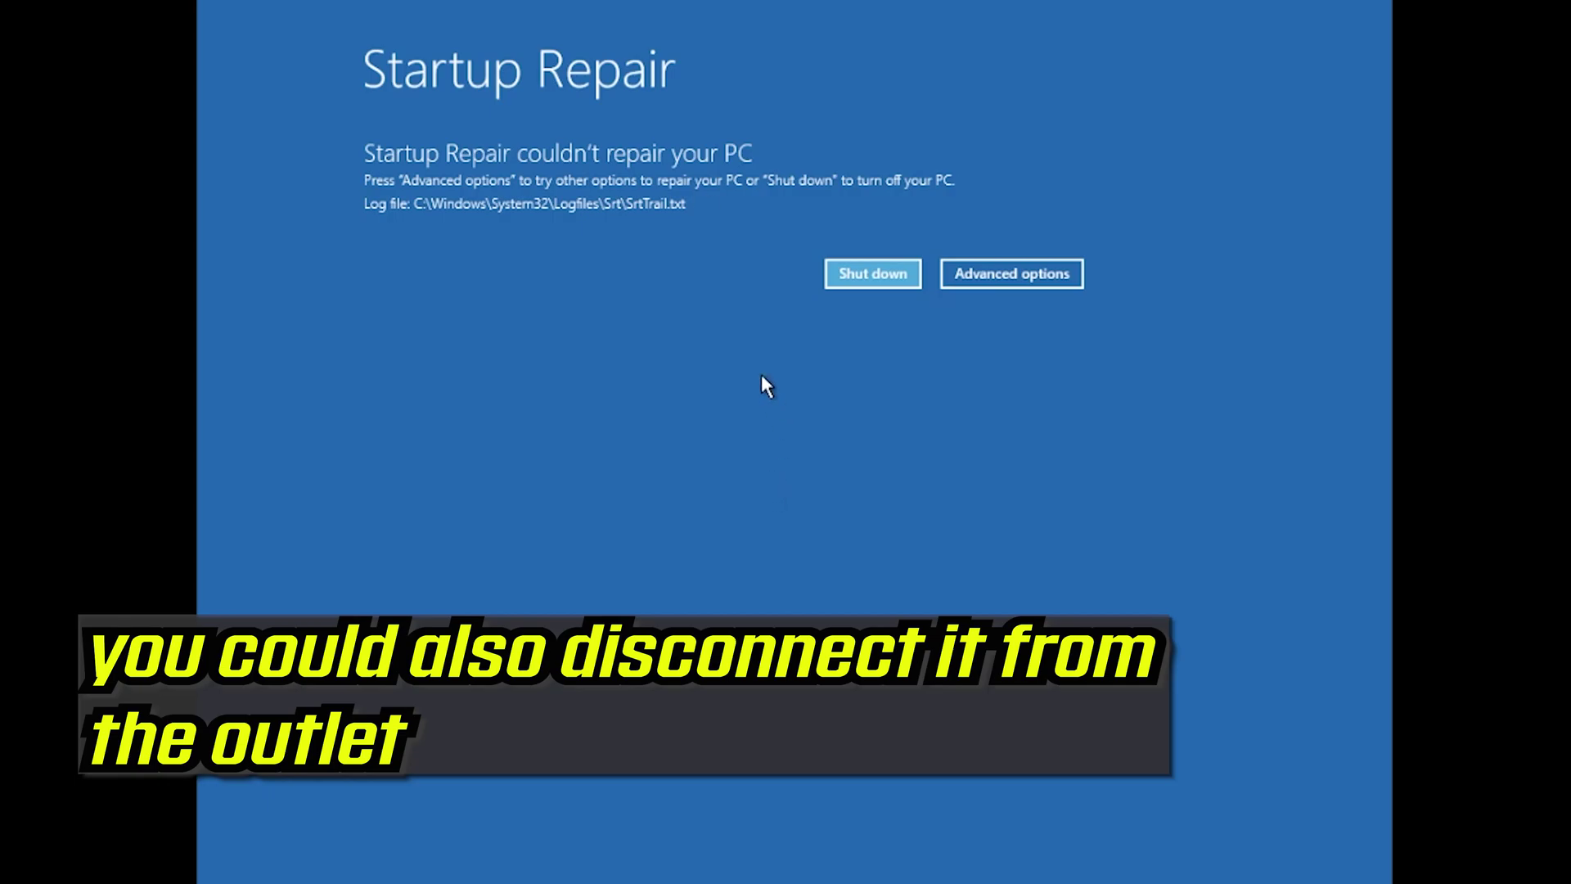
Step: Run Startup Repair from the advanced troubleshooting options, using the listed account and leaving its password blank
left_click(956, 275)
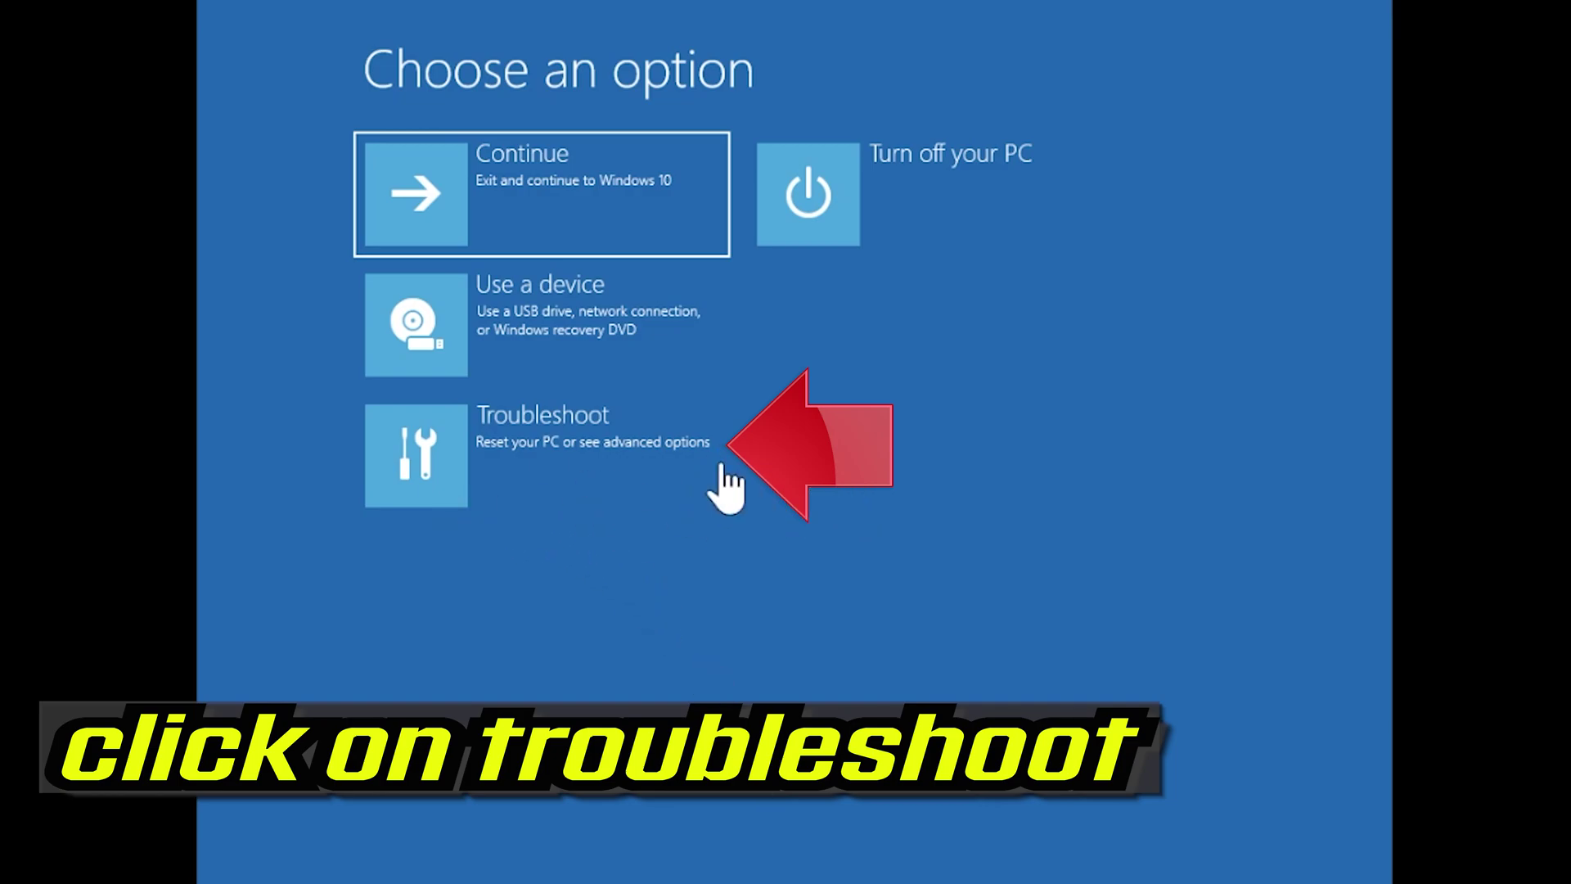
left_click(522, 484)
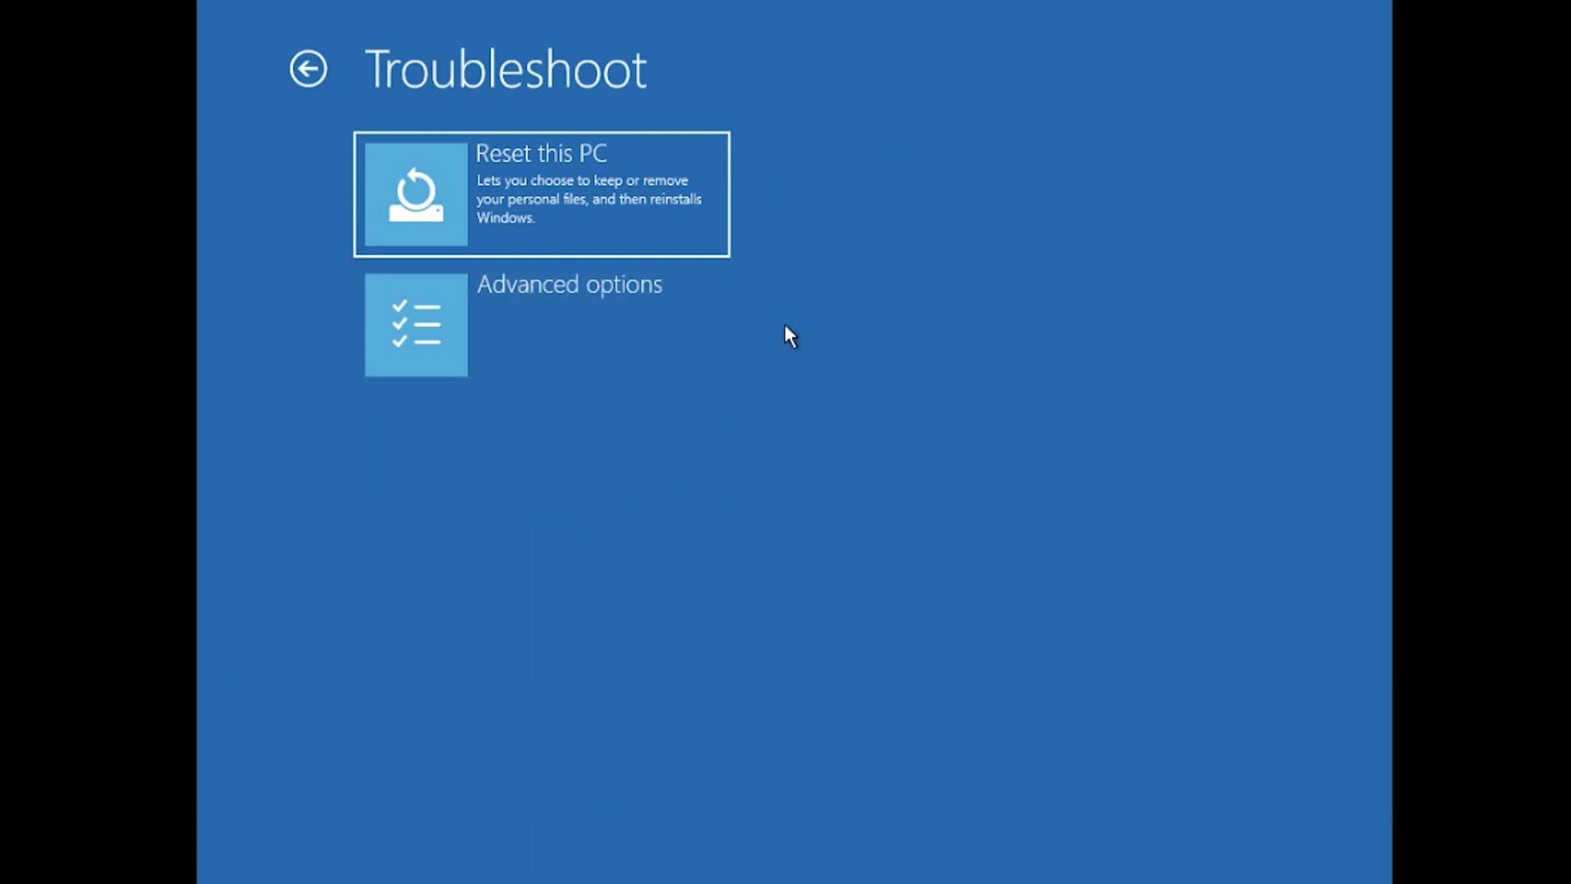
left_click(676, 324)
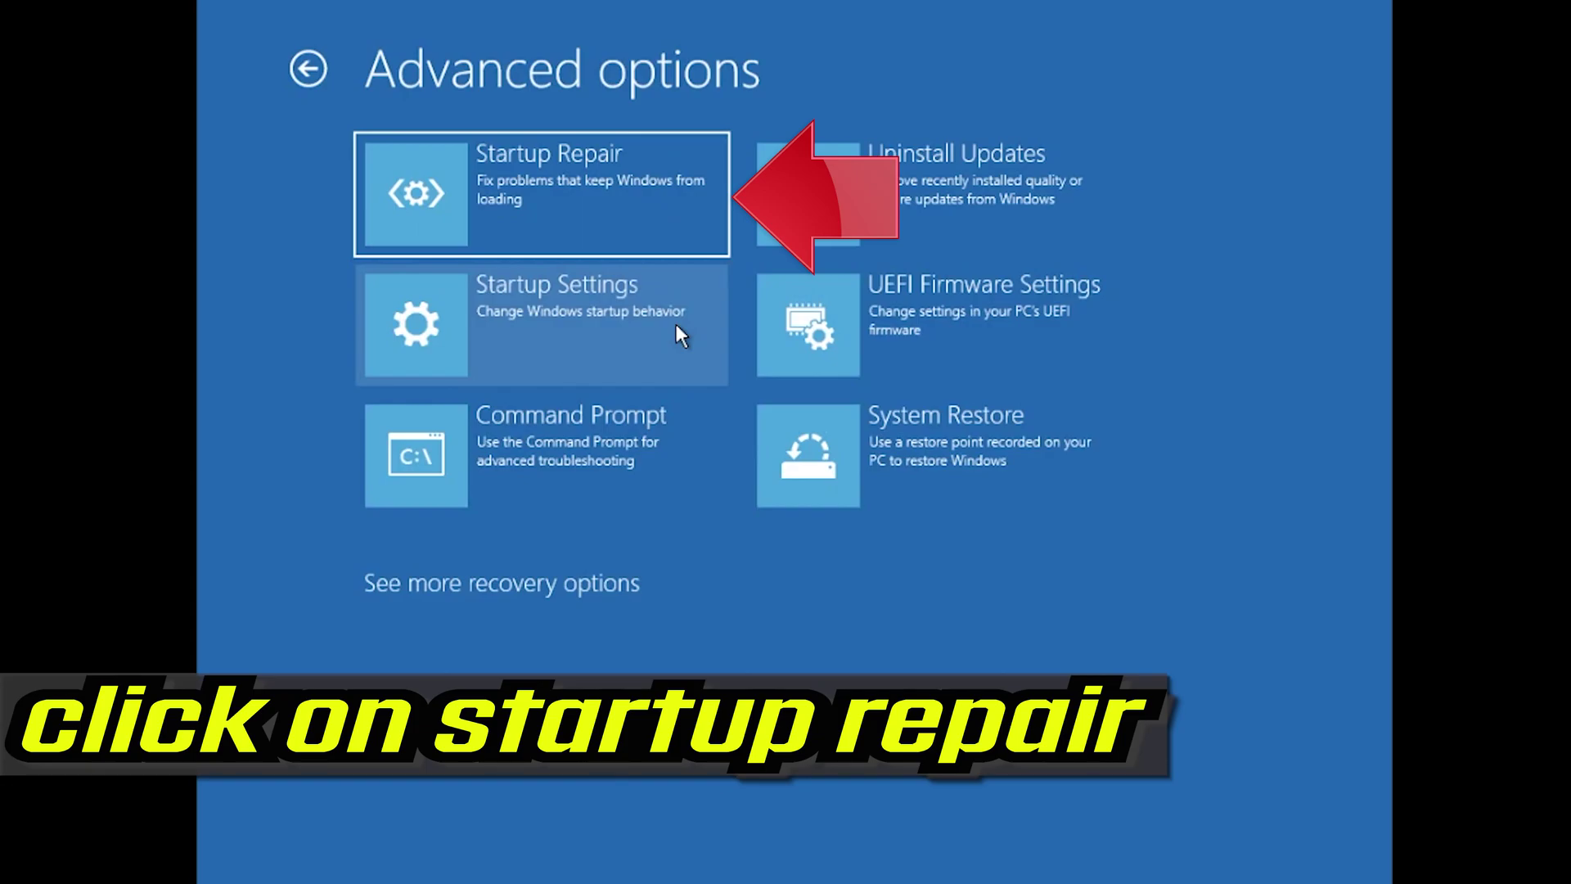
left_click(576, 190)
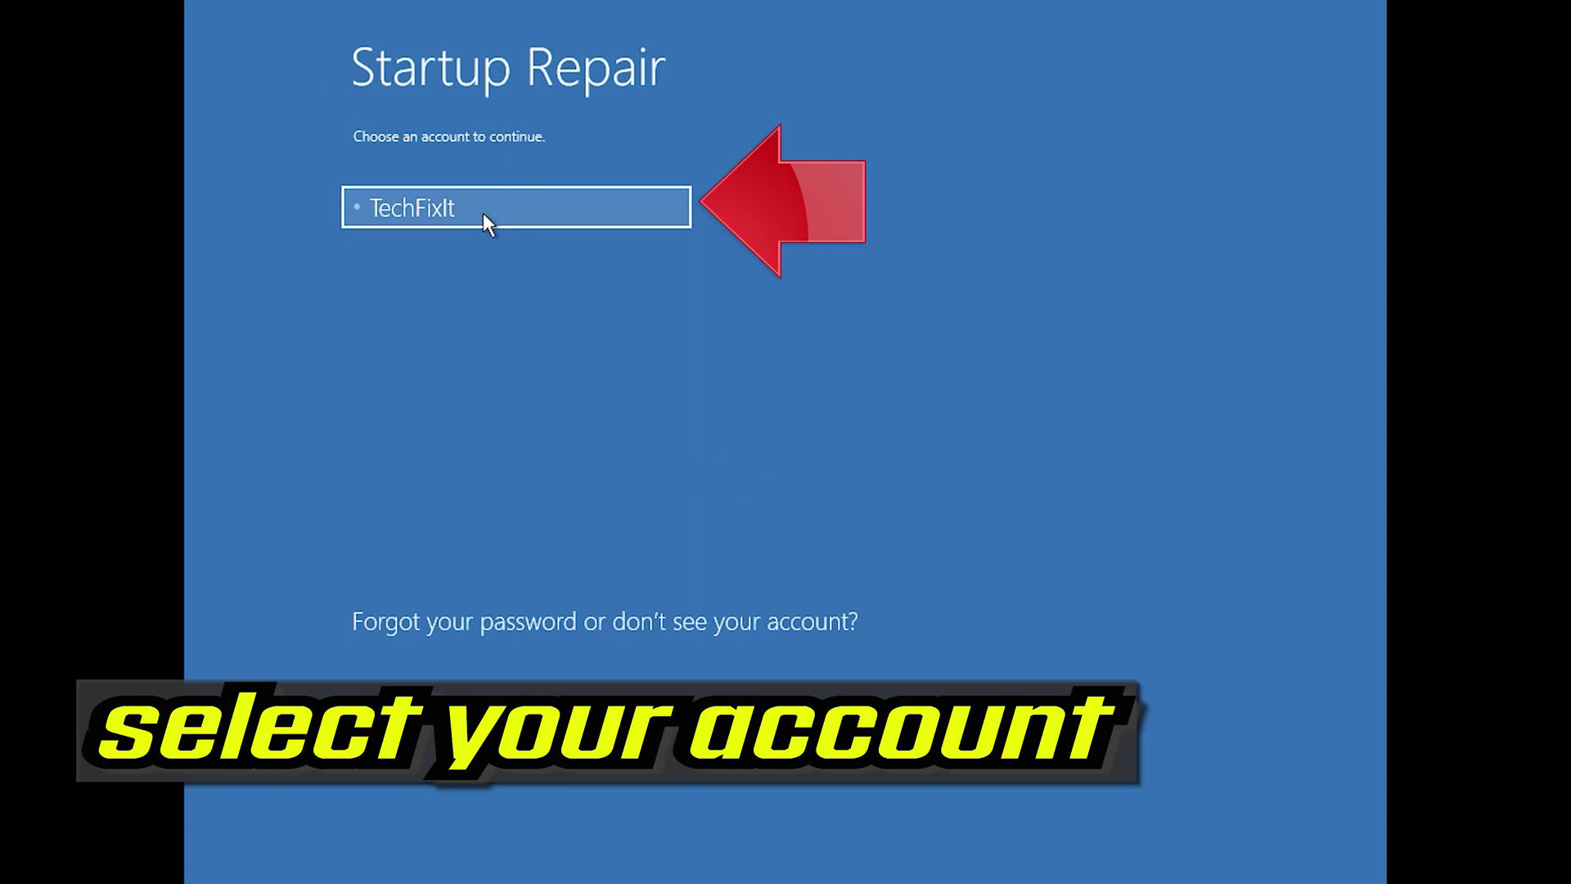
left_click(588, 212)
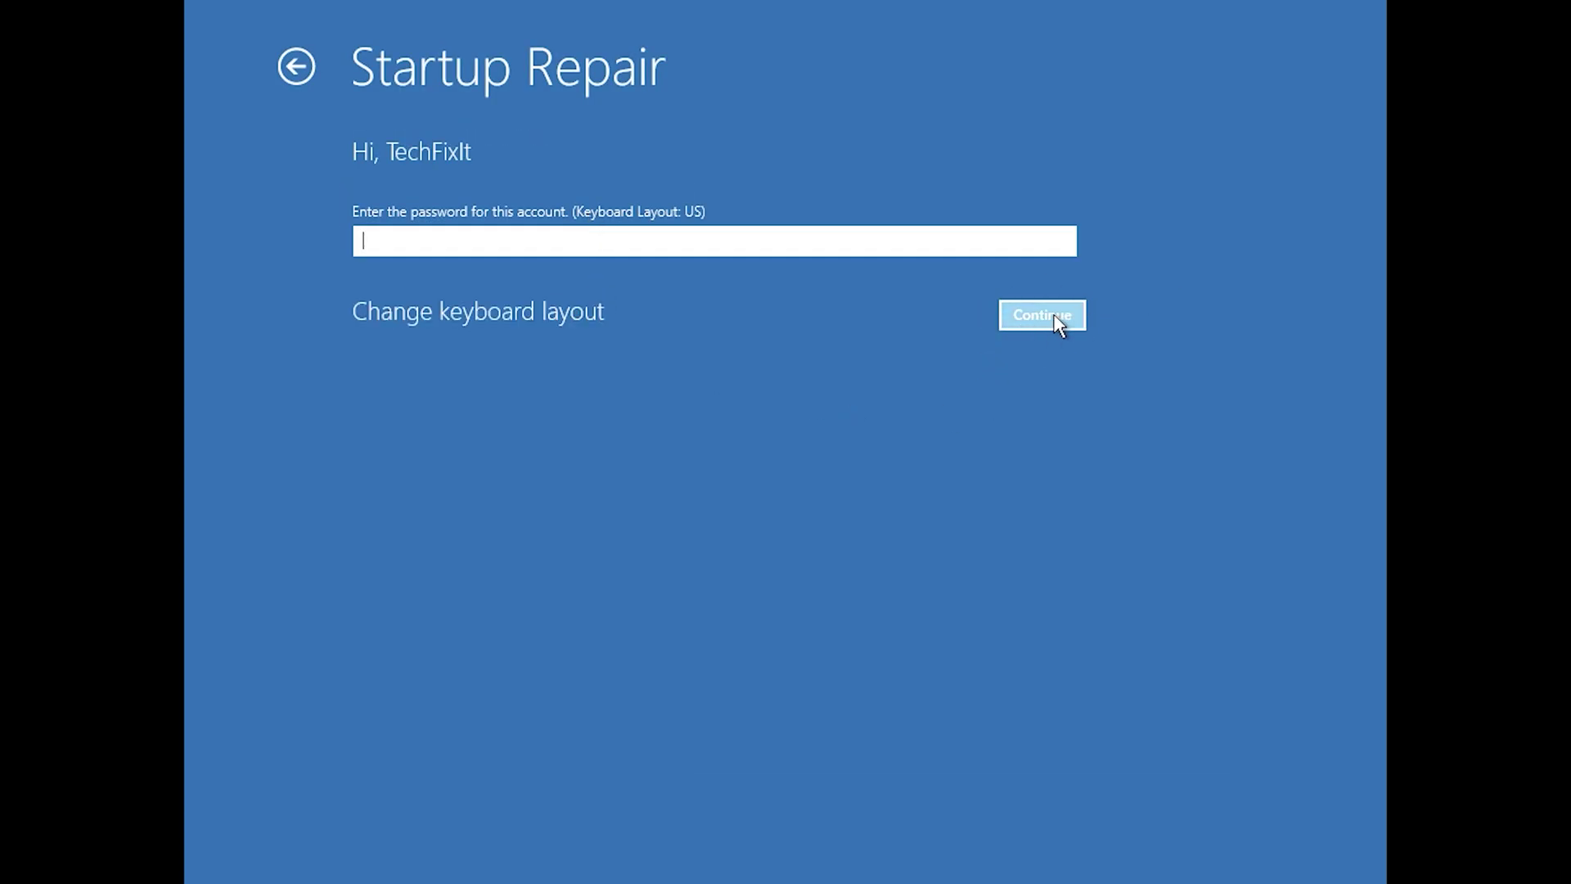
left_click(1056, 317)
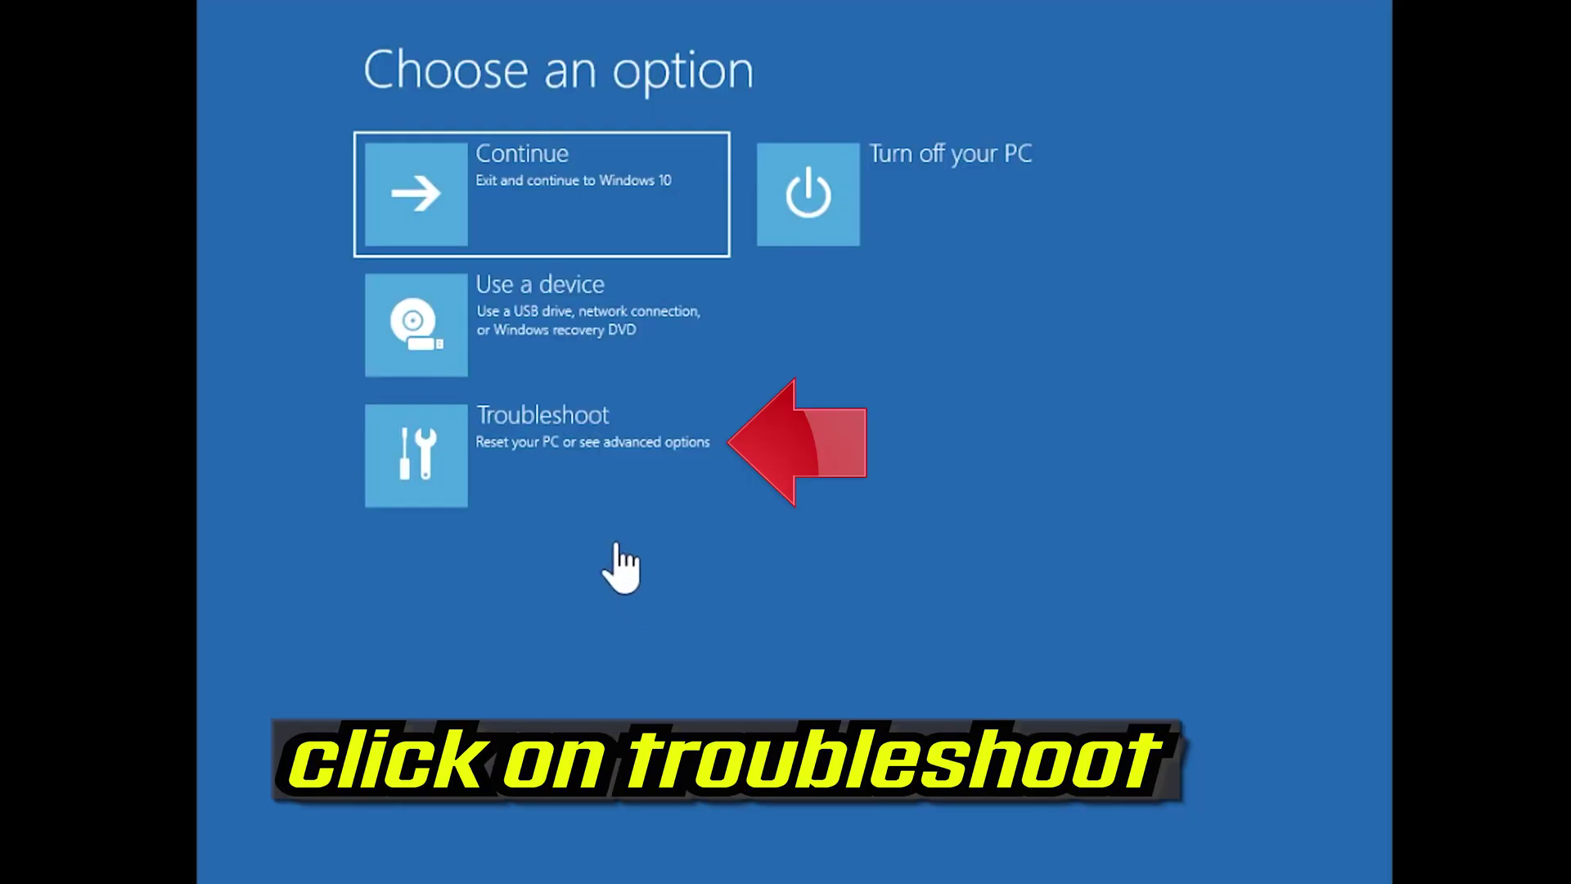
Step: Open Command Prompt from the advanced troubleshooting options
left_click(522, 483)
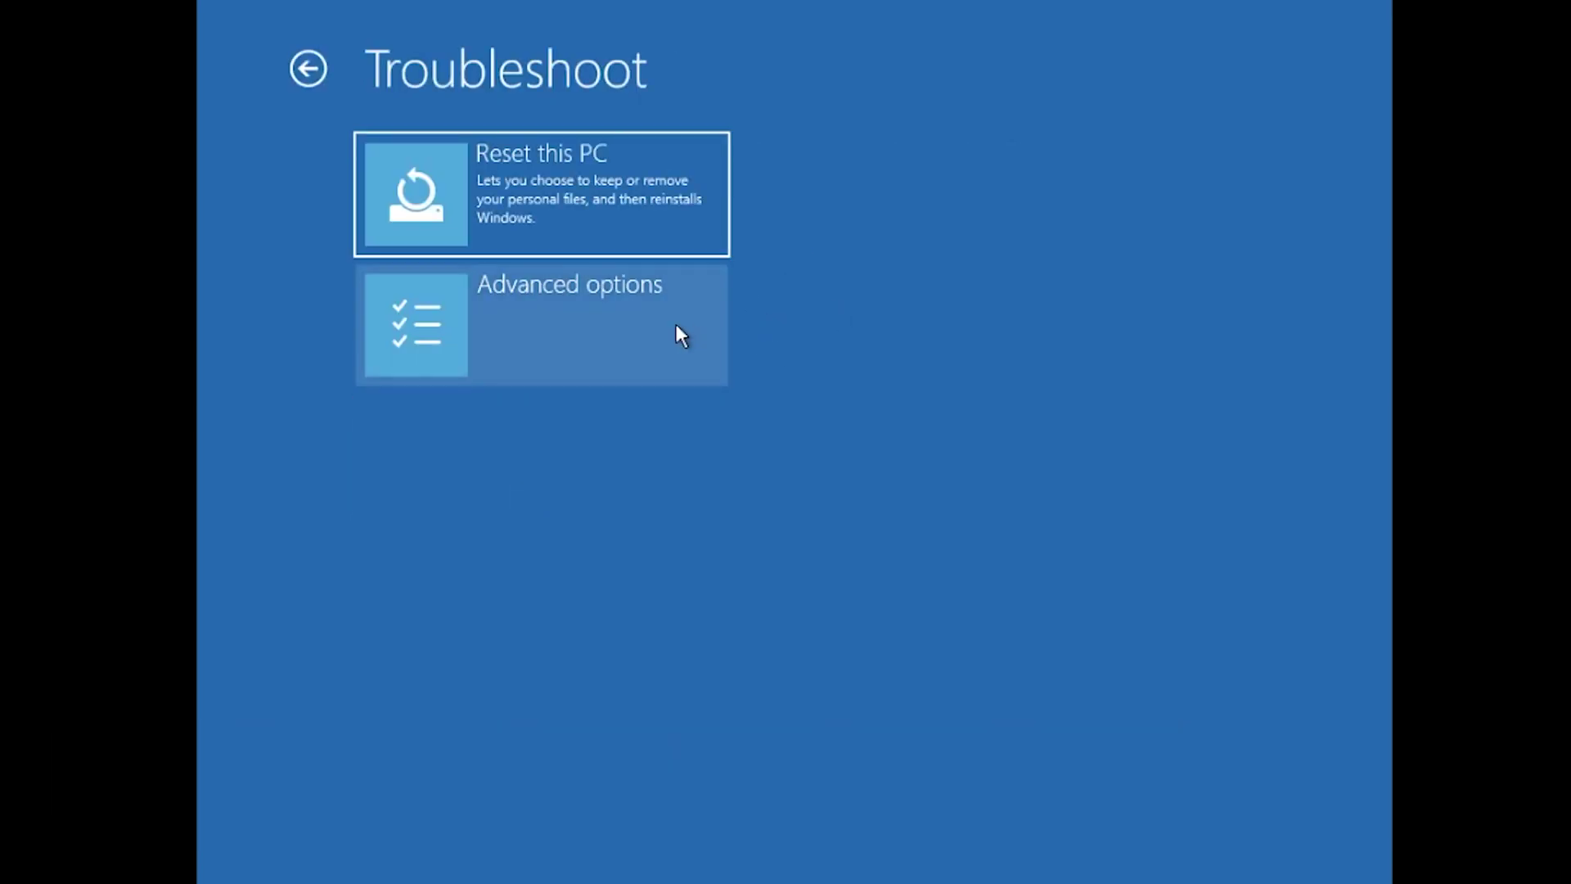
left_click(677, 327)
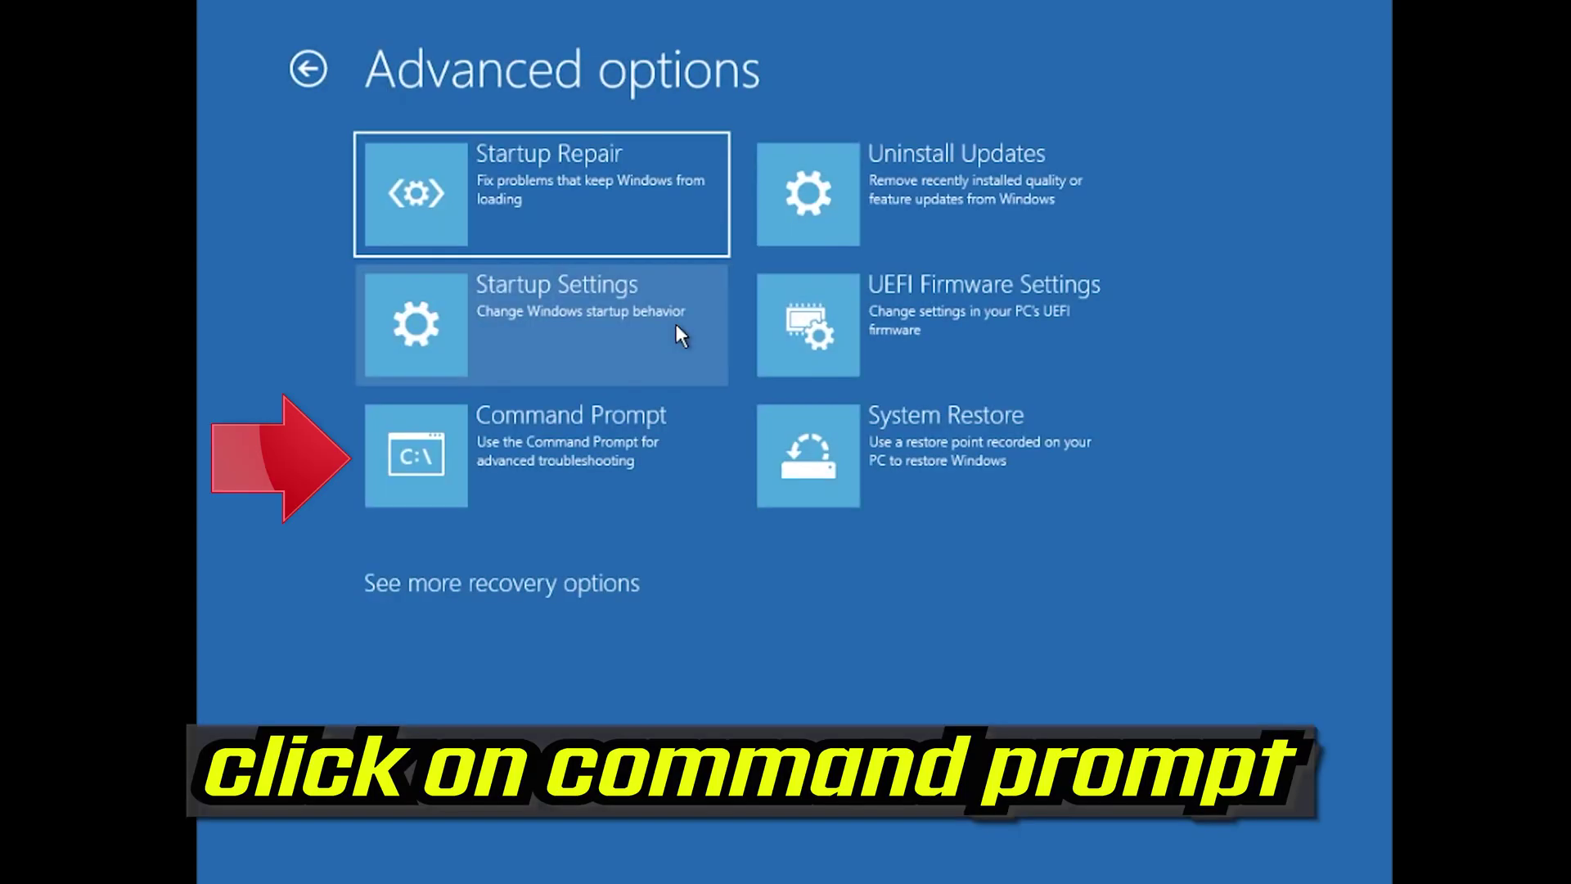
left_click(571, 471)
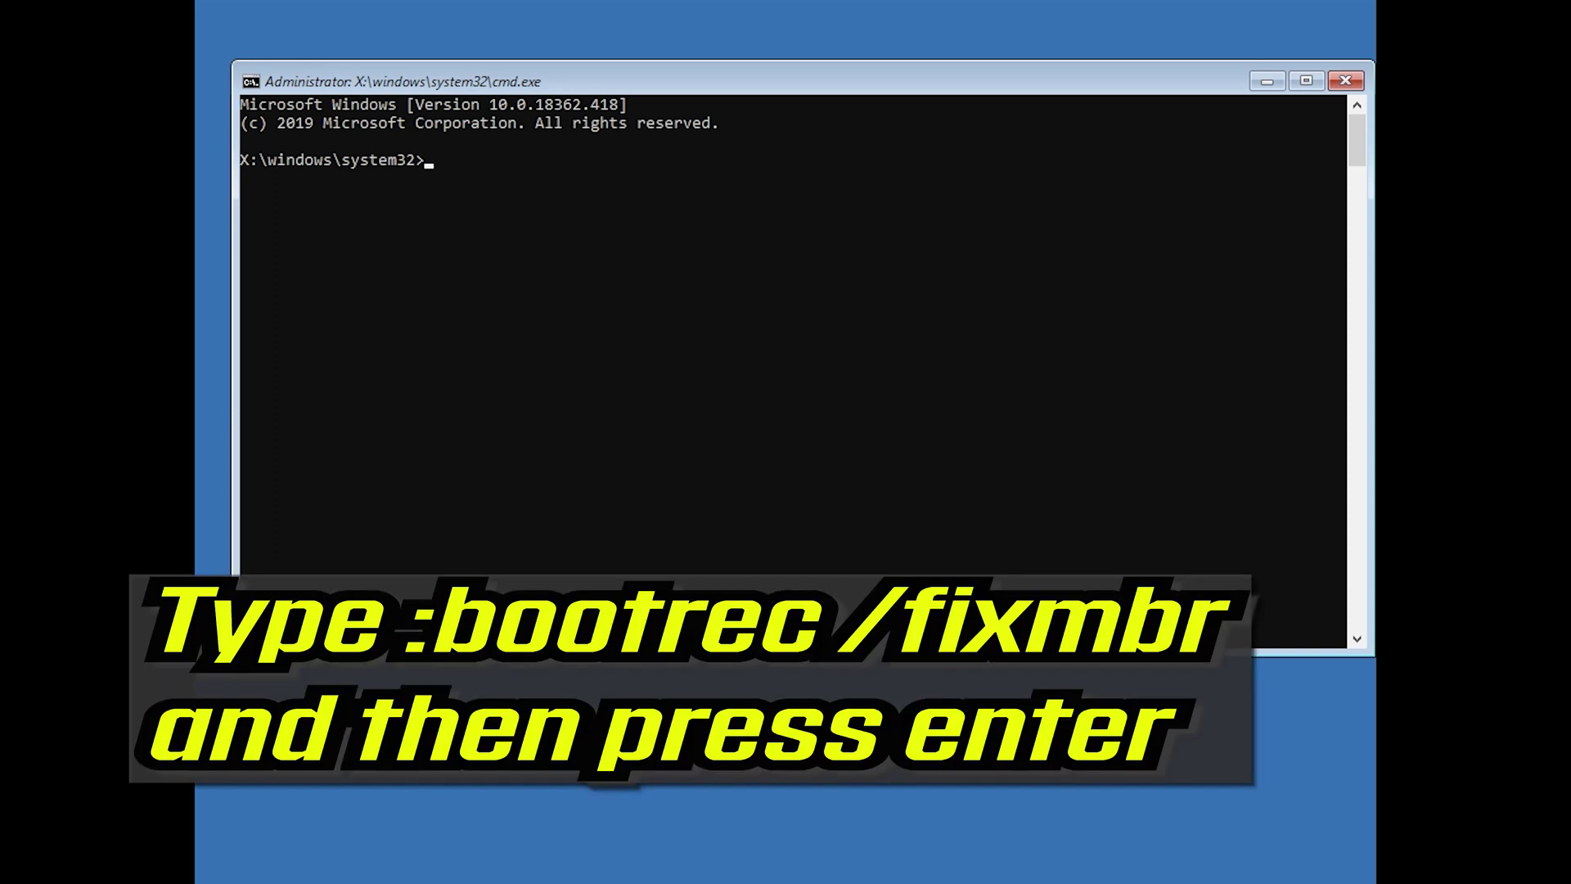
Step: Run bootrec /fixmbr to repair the master boot record, and try to repair the boot sector with bootrec /fixboot
type("bootrec /fixmbr")
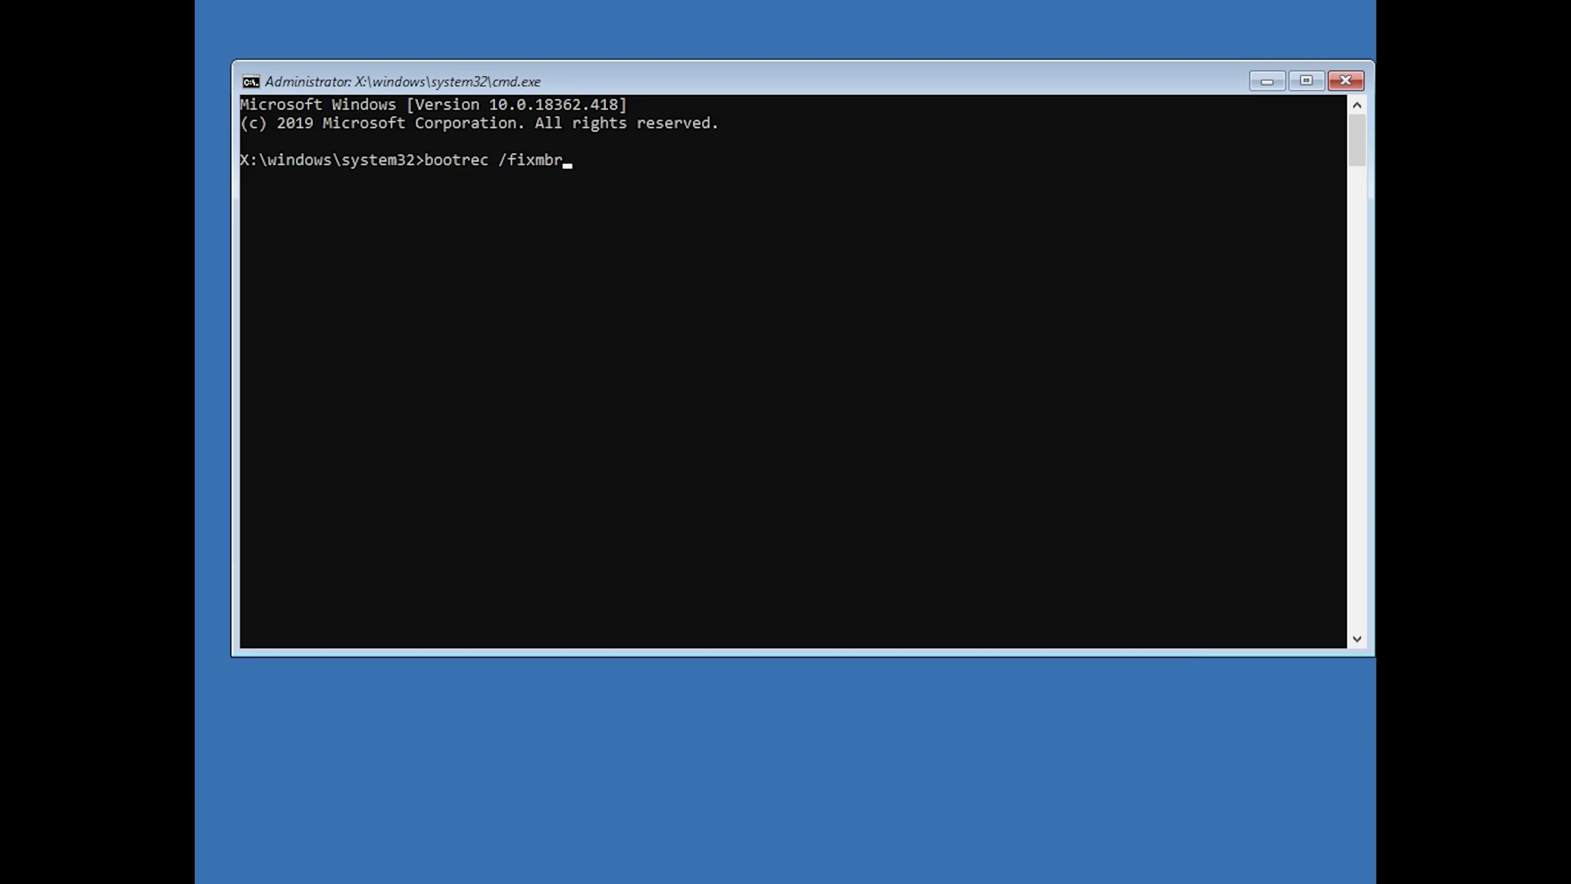
key("Return")
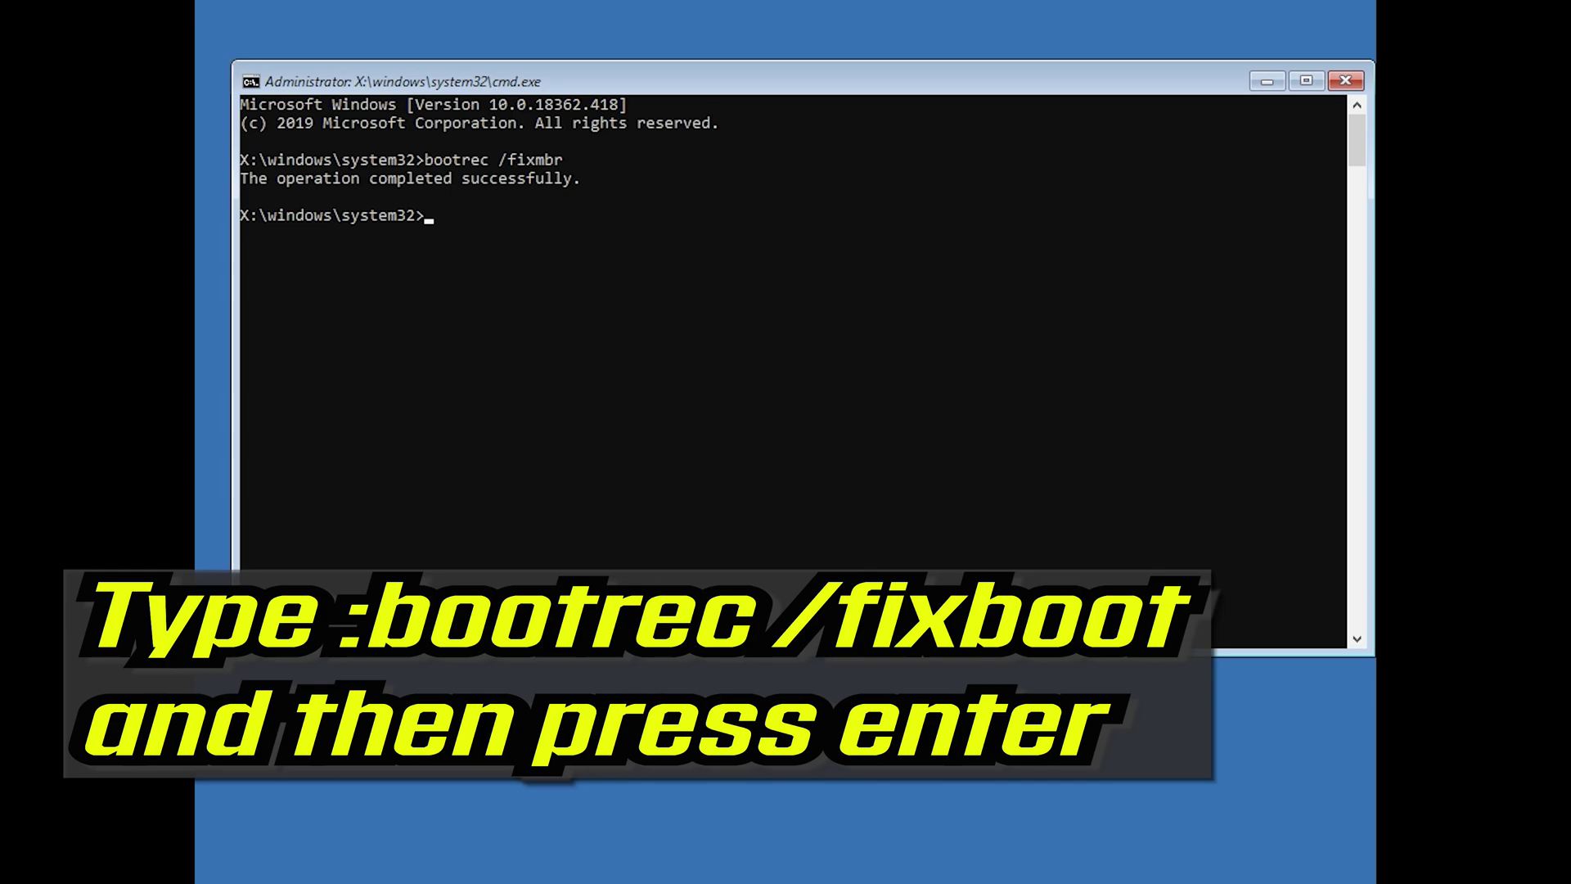
type("bootrec /fixboot")
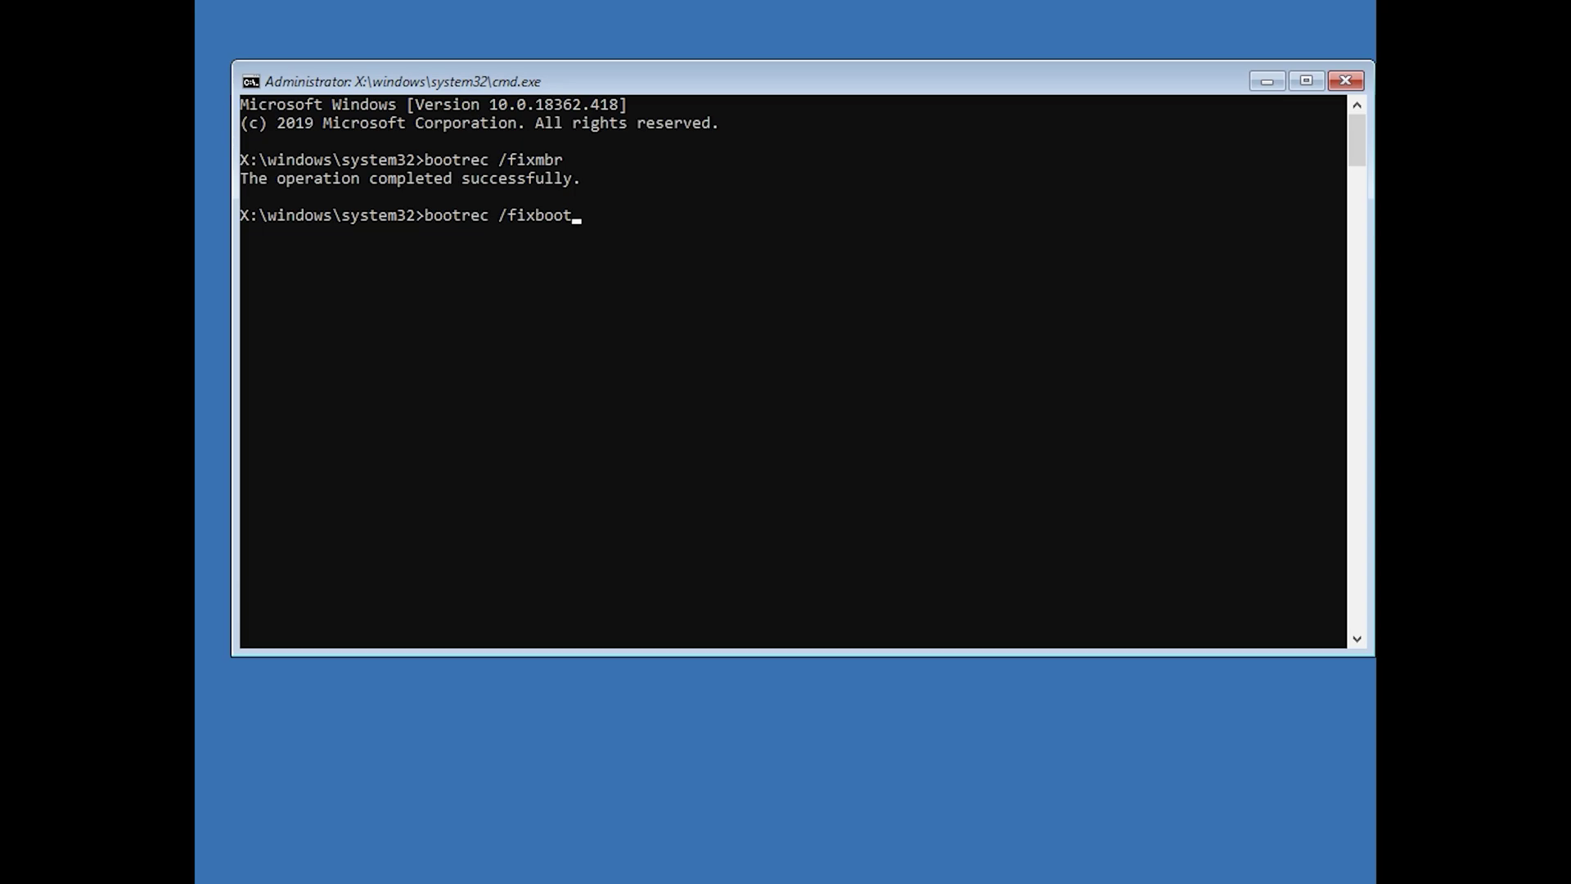
key("Return")
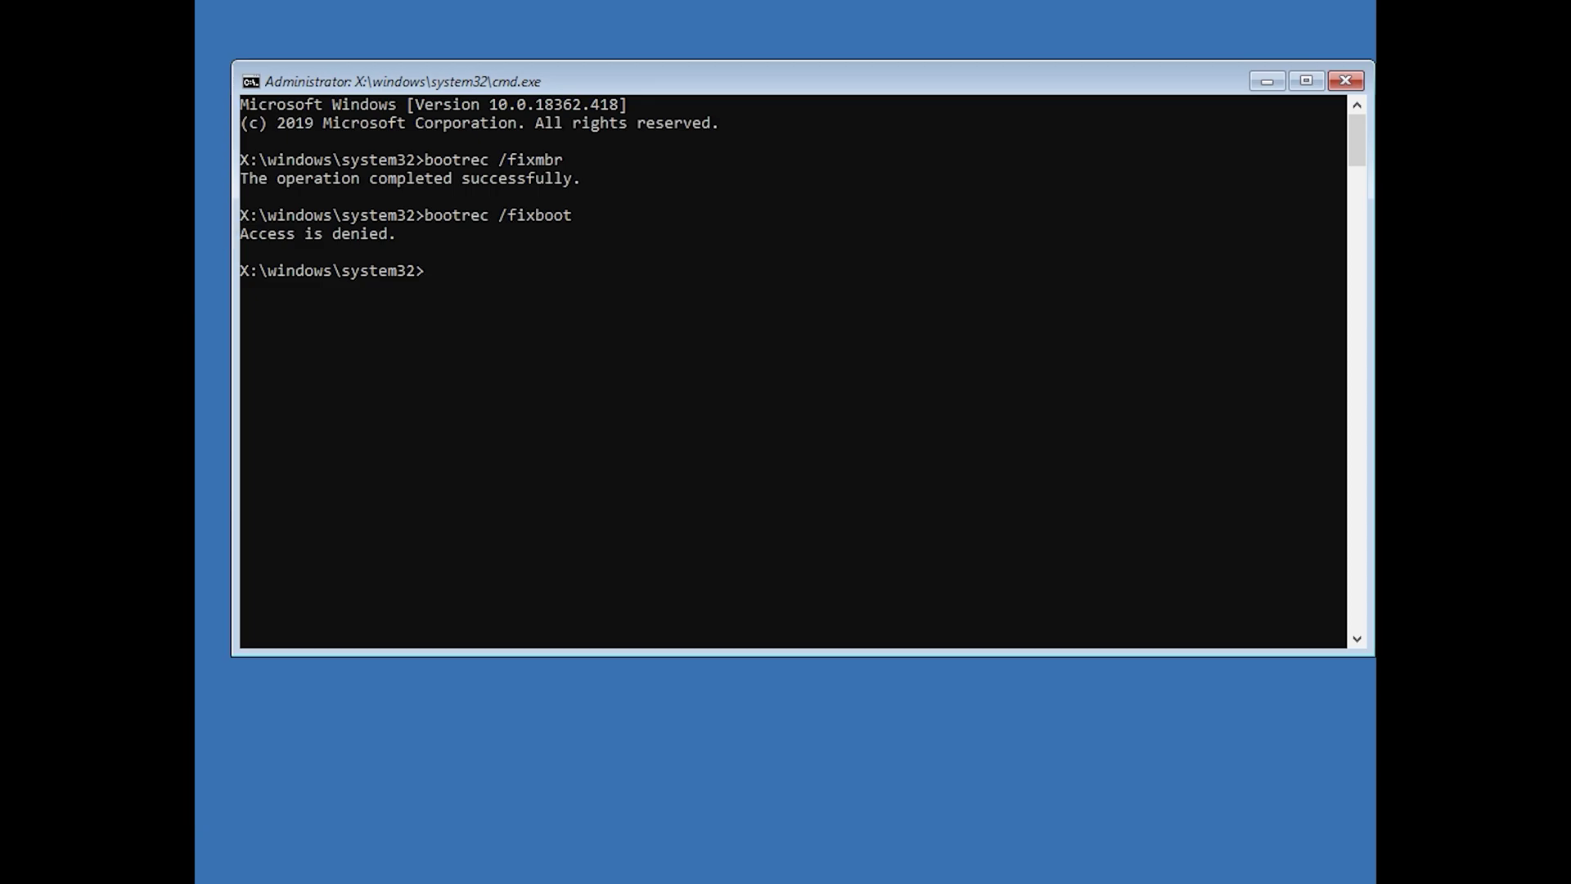
Step: Update the system volume's boot code with bootsect /nt60 sys, and rerun bootrec /fixboot
type("bootsect")
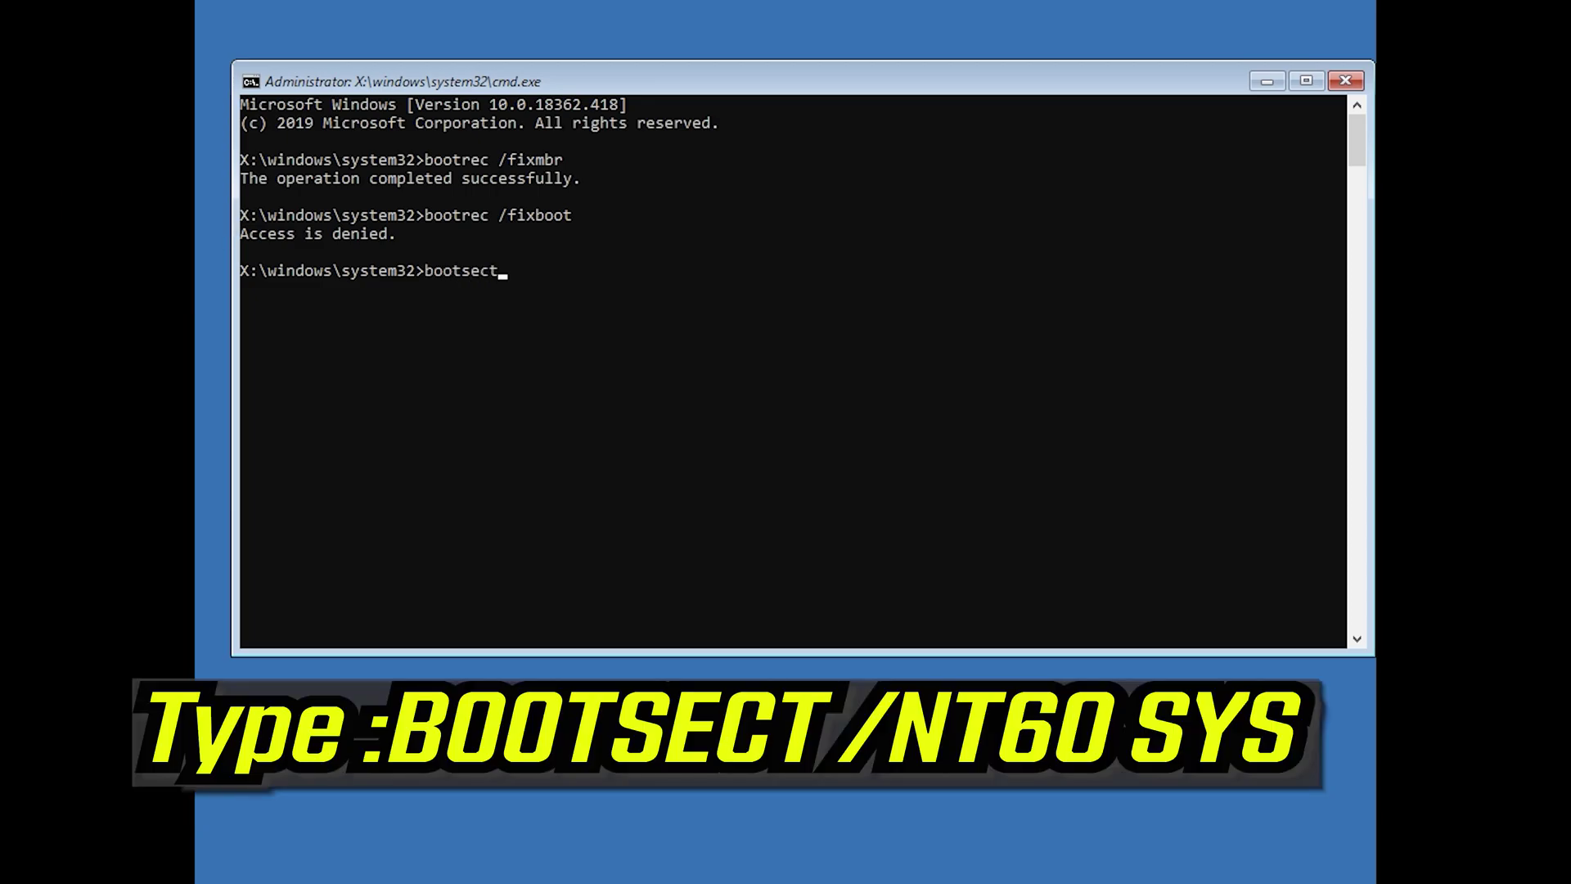
type(" /nt60 sys")
key("Return")
type("b")
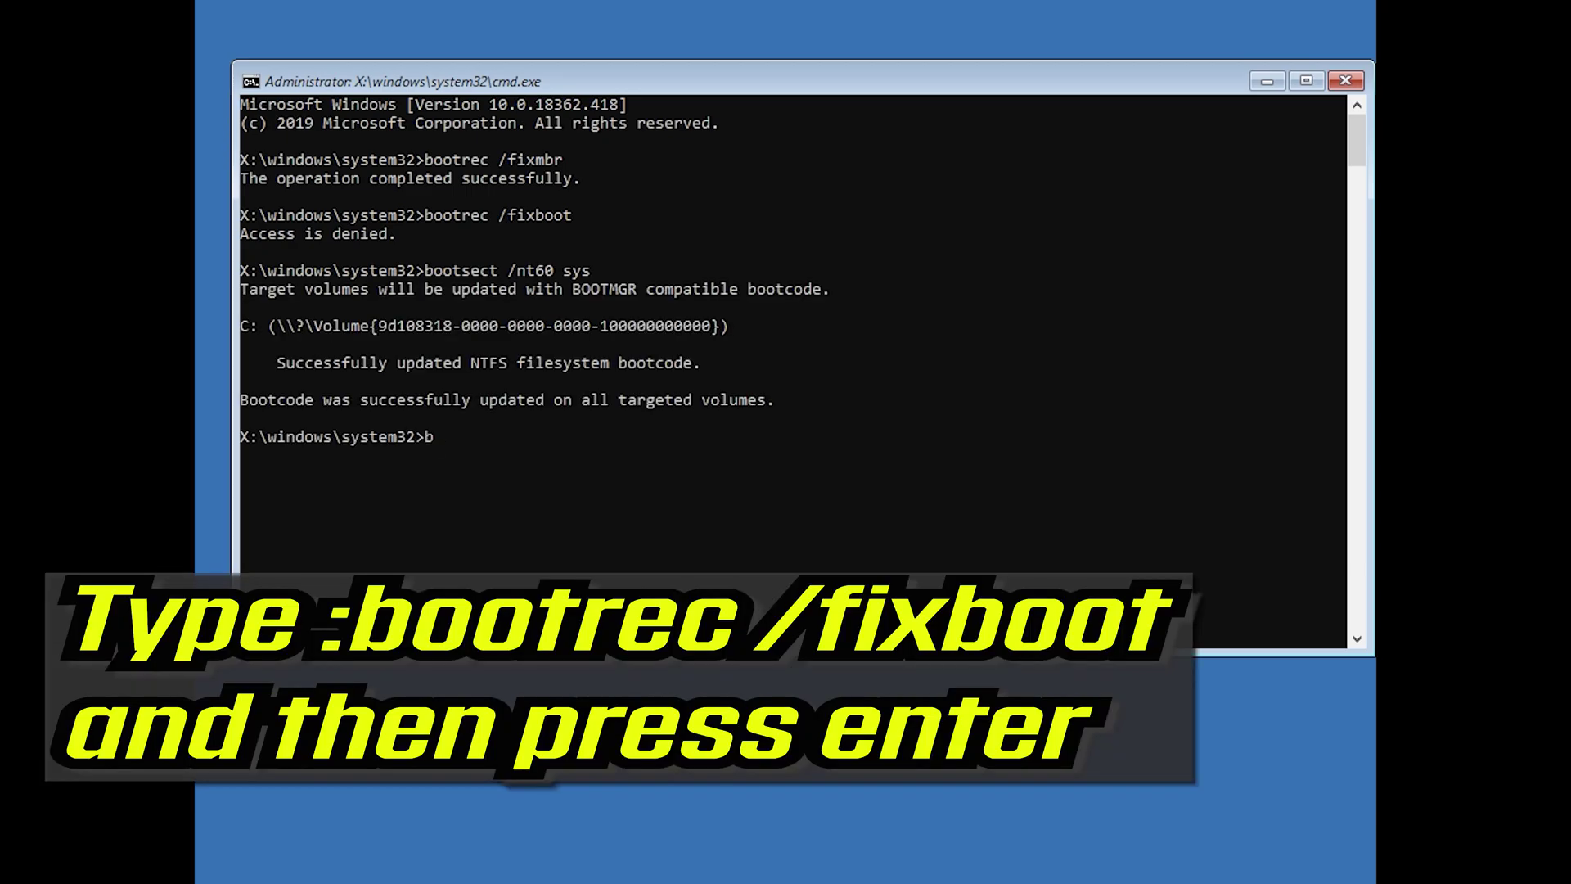
type("ootrec /fixboot")
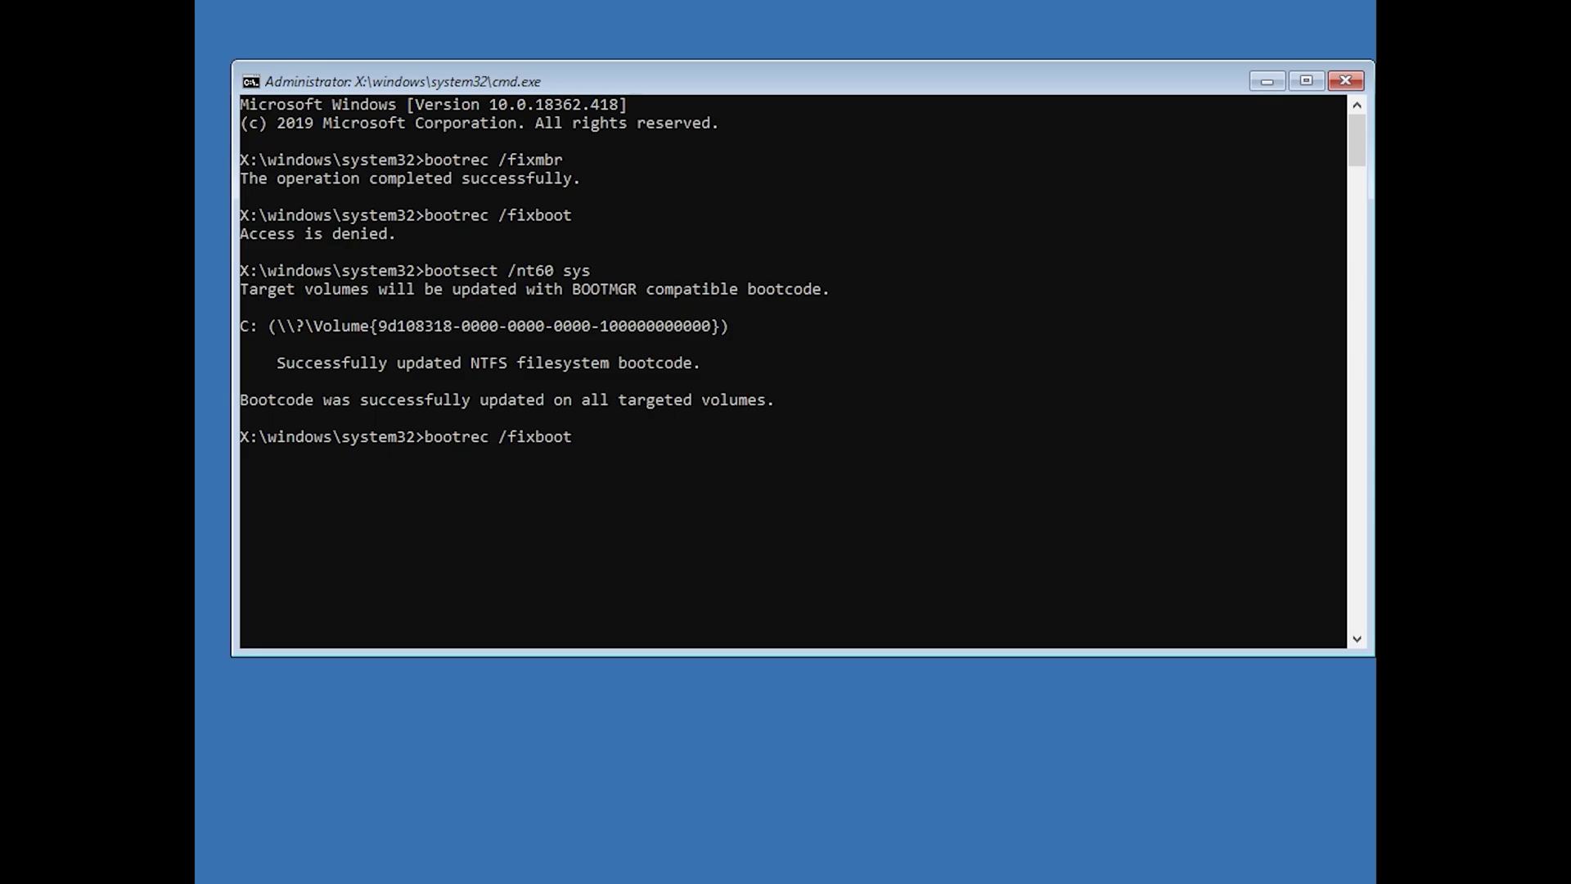
key("Return")
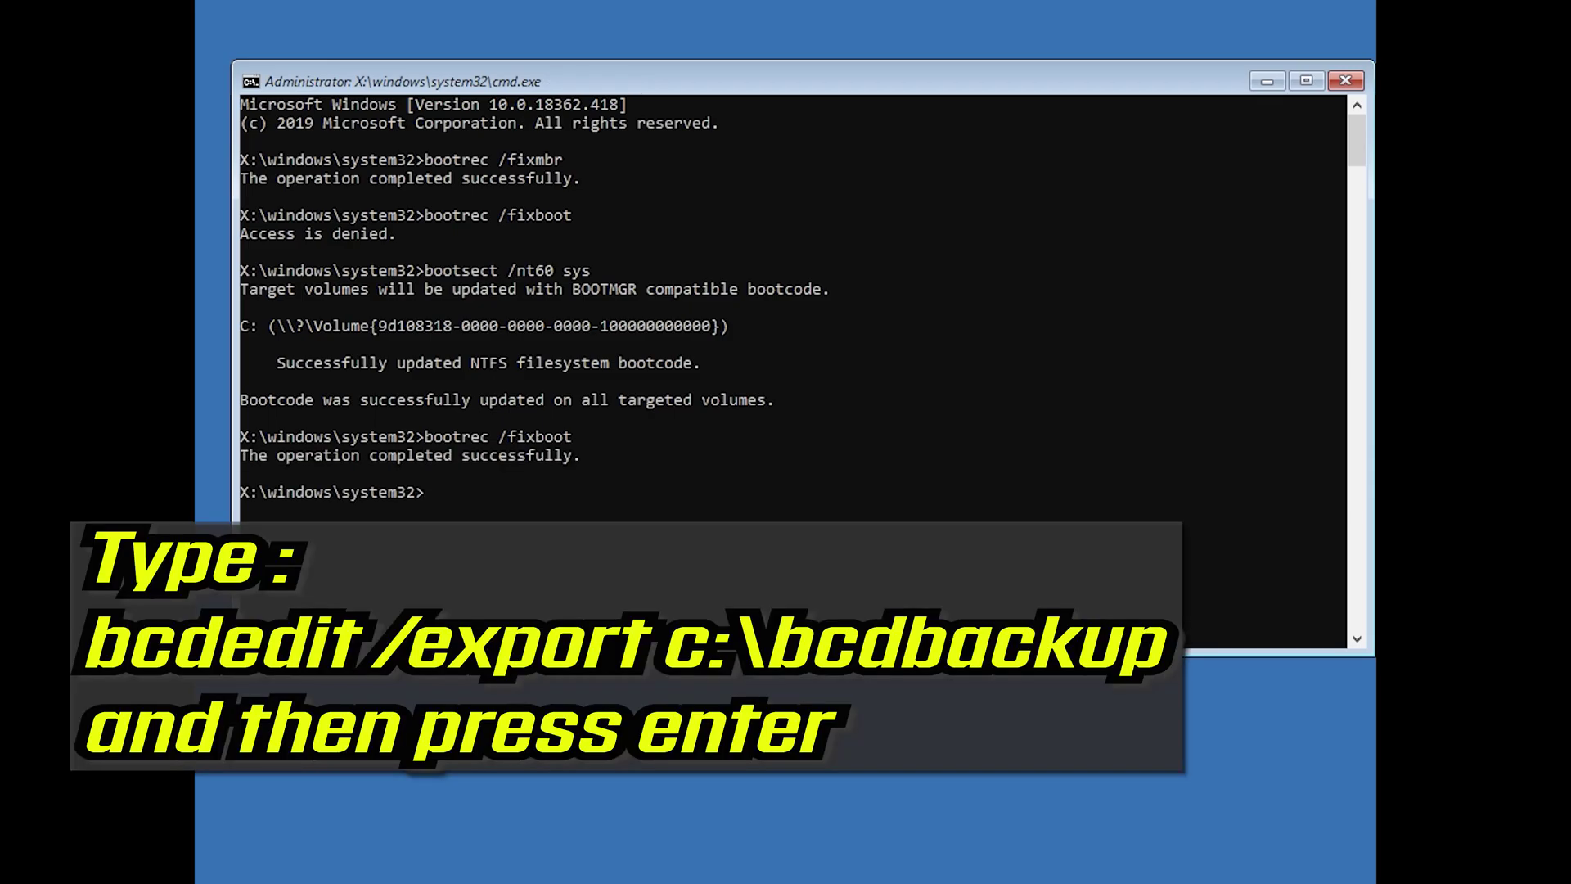
Step: Export the boot configuration to c:\bcdbackup with bcdedit, and clear the attributes of c:\boot\bcd using attrib with -h -r -s
type("bcdedit /export c:\\bcdbackup")
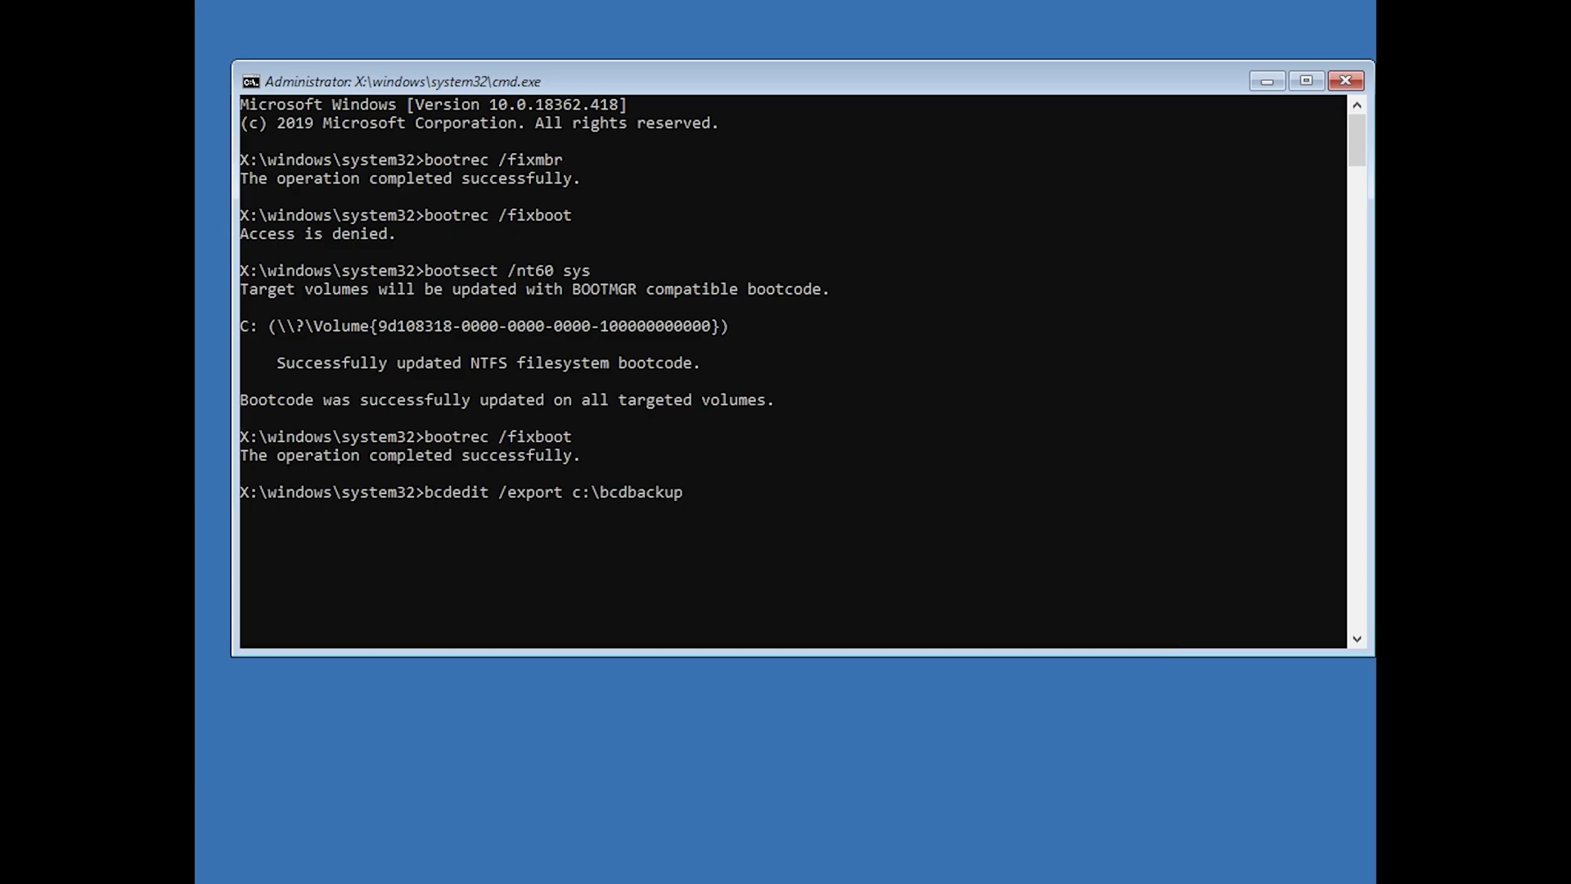
key("Return")
type("attrib")
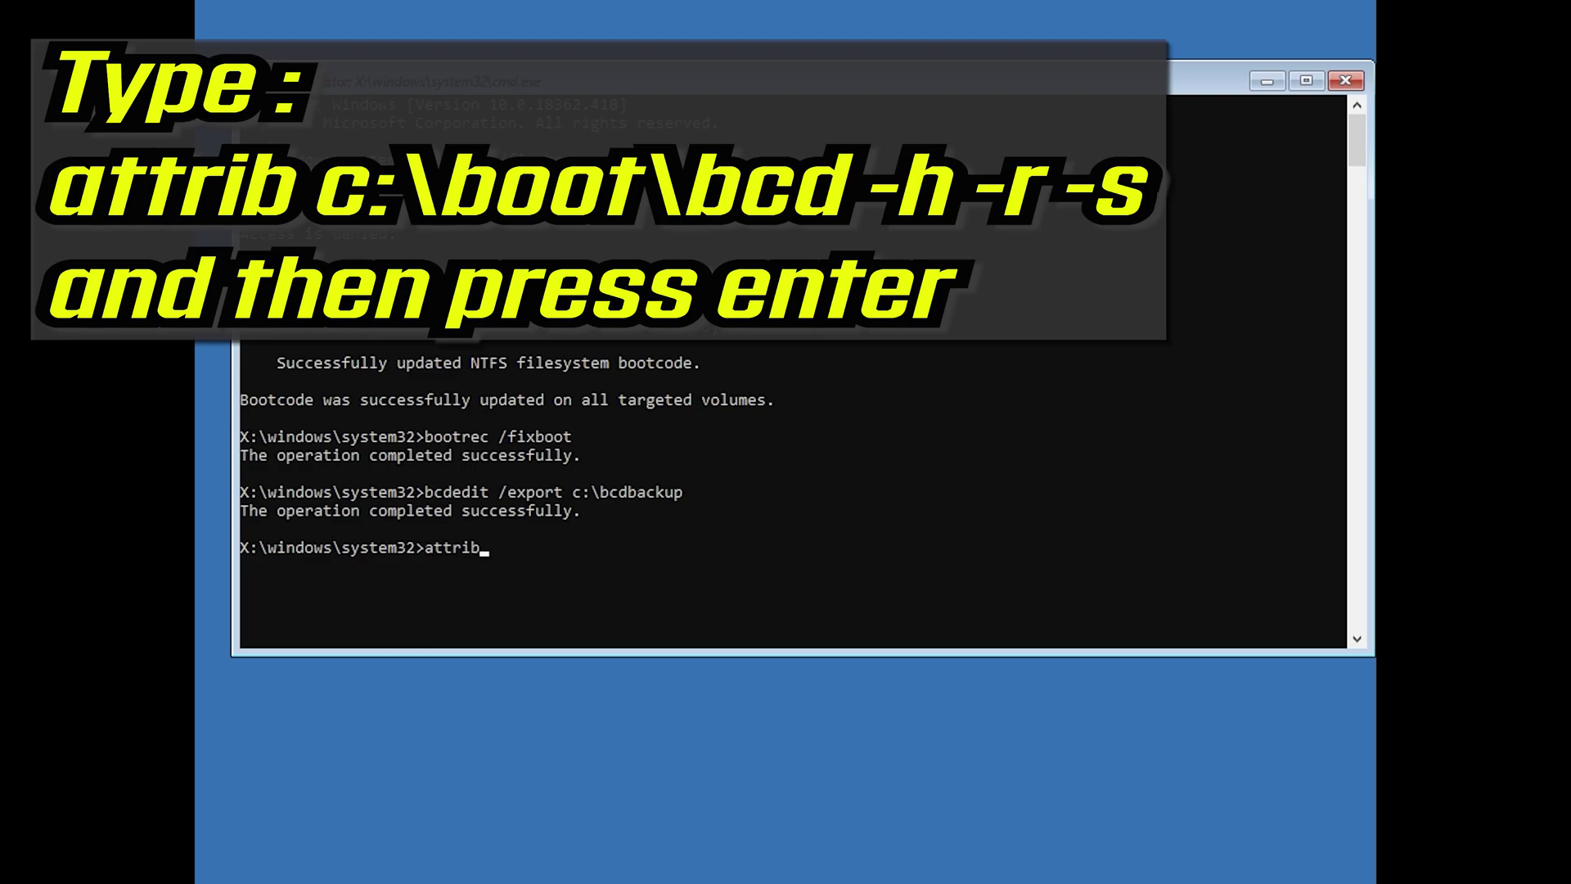
type(" c:\\boot\\bcd -h -r -s")
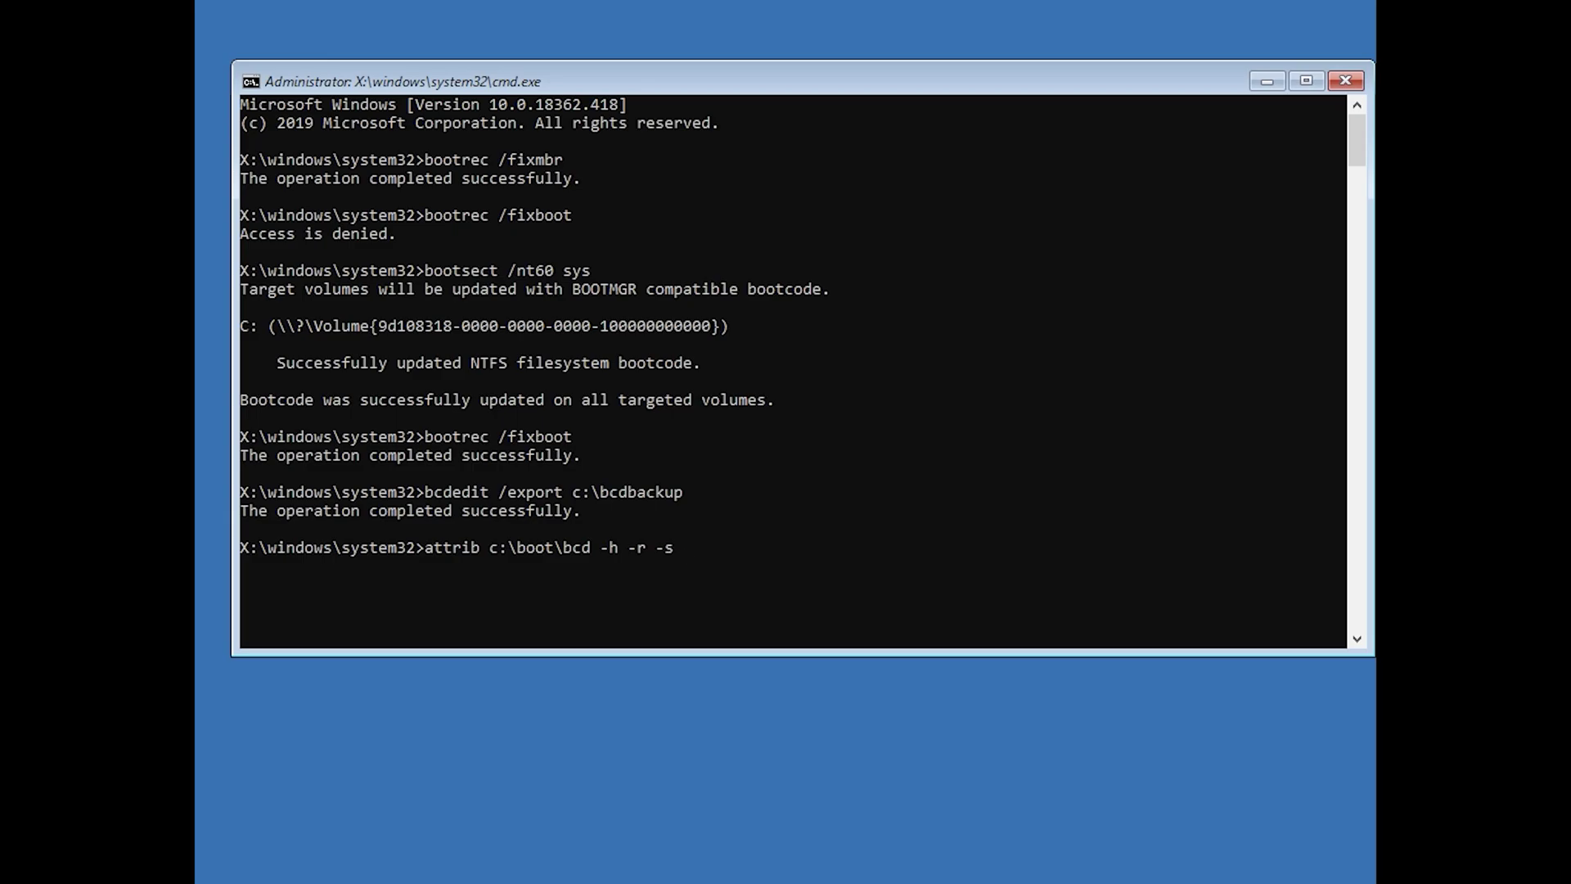
key("Return")
Step: Rename c:\boot\bcd to bcd.old with the ren command
type("ren c:")
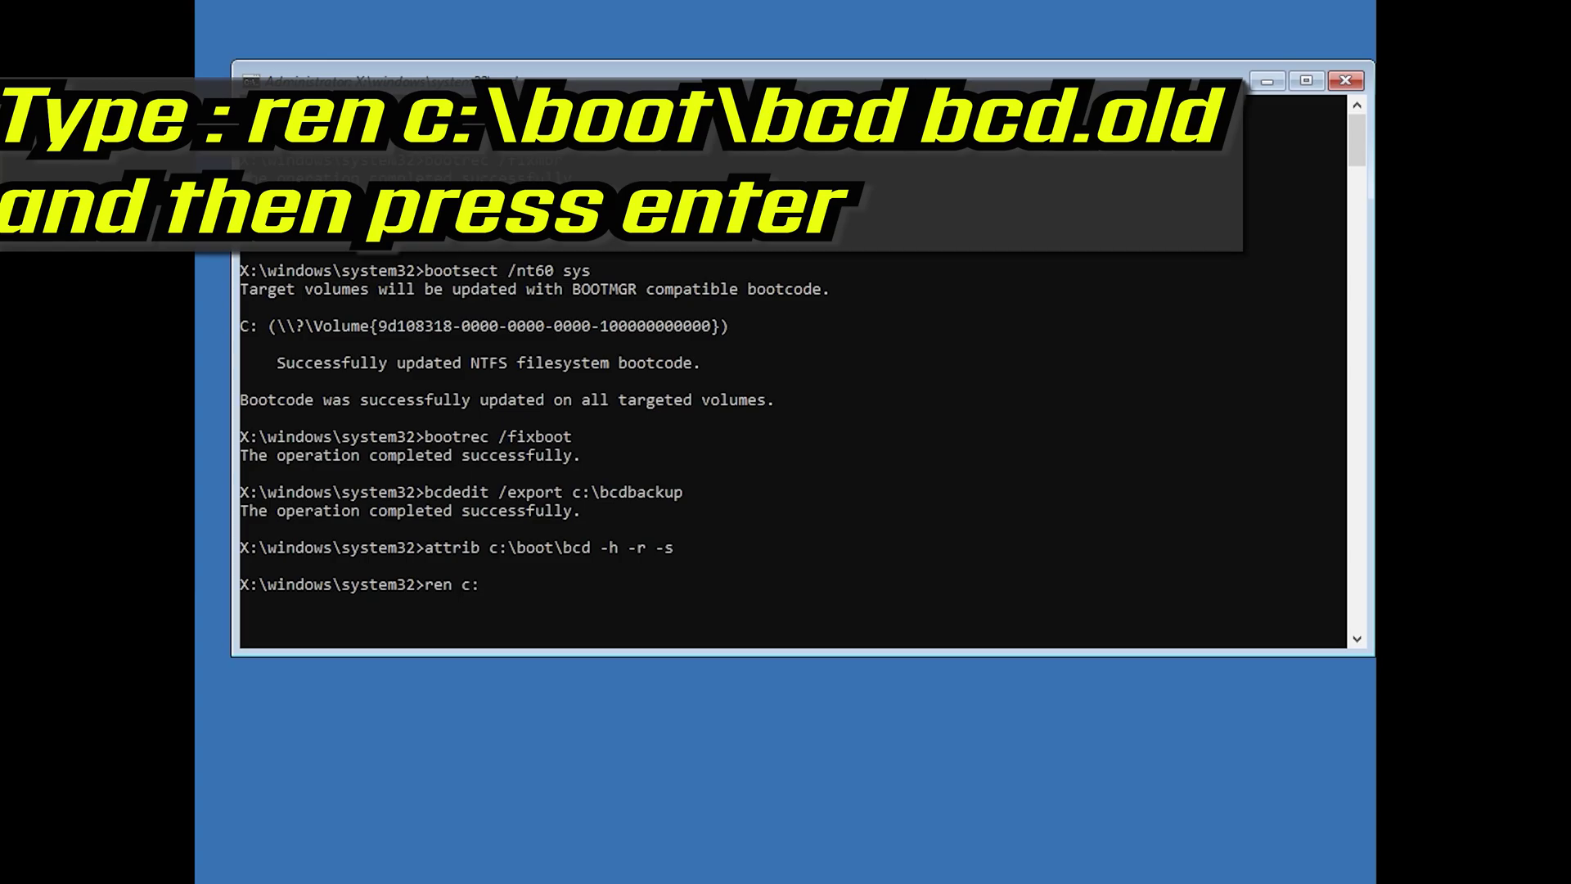
type("\\boot\\bcd bcd.old")
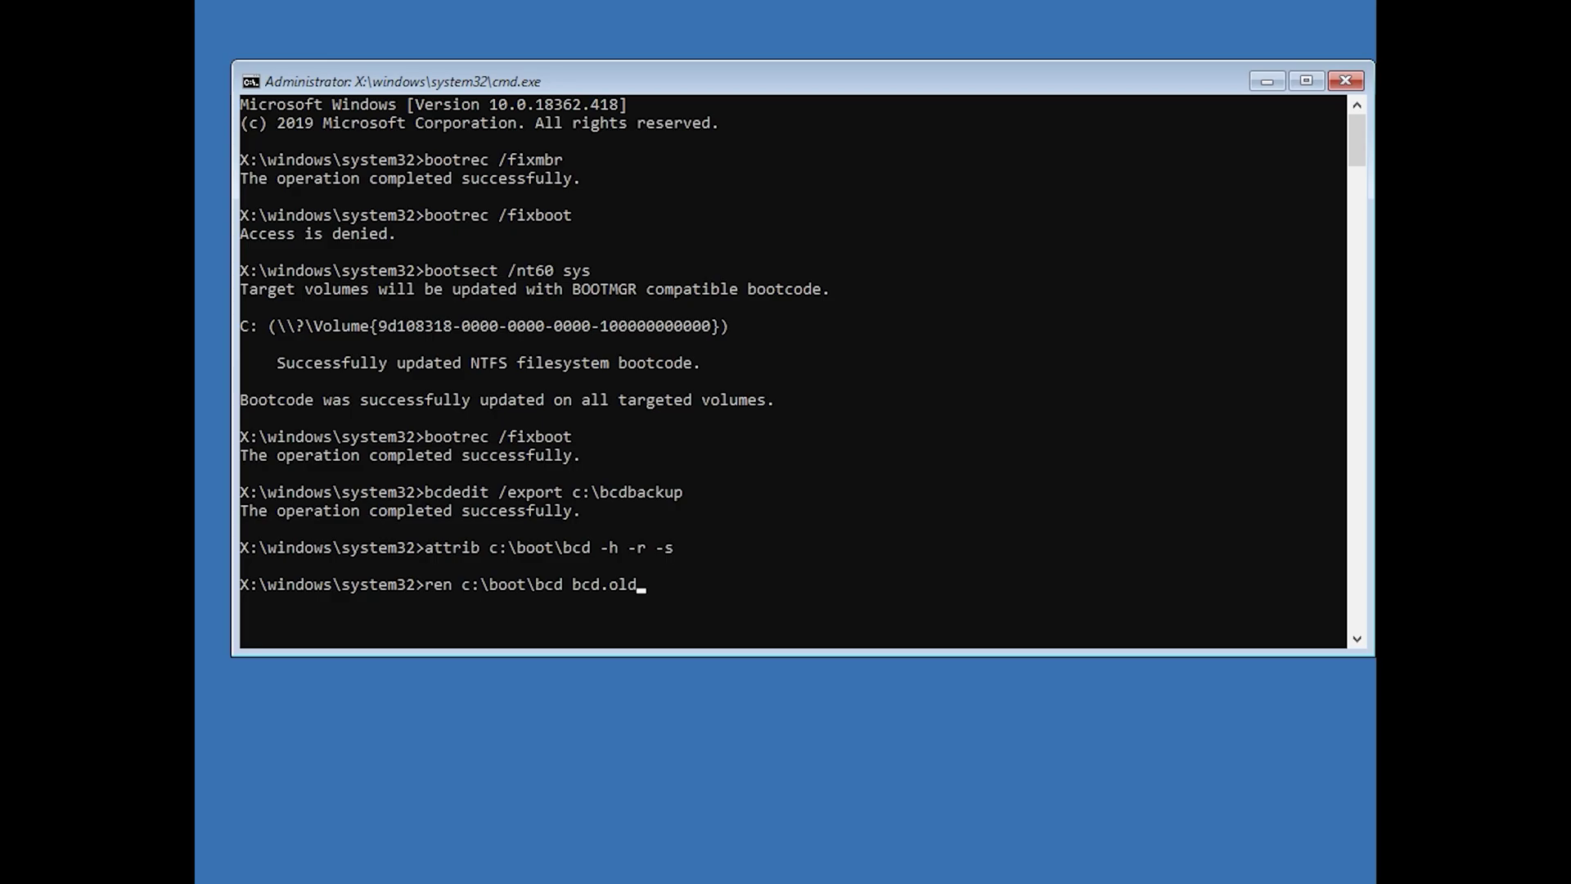
key("Return")
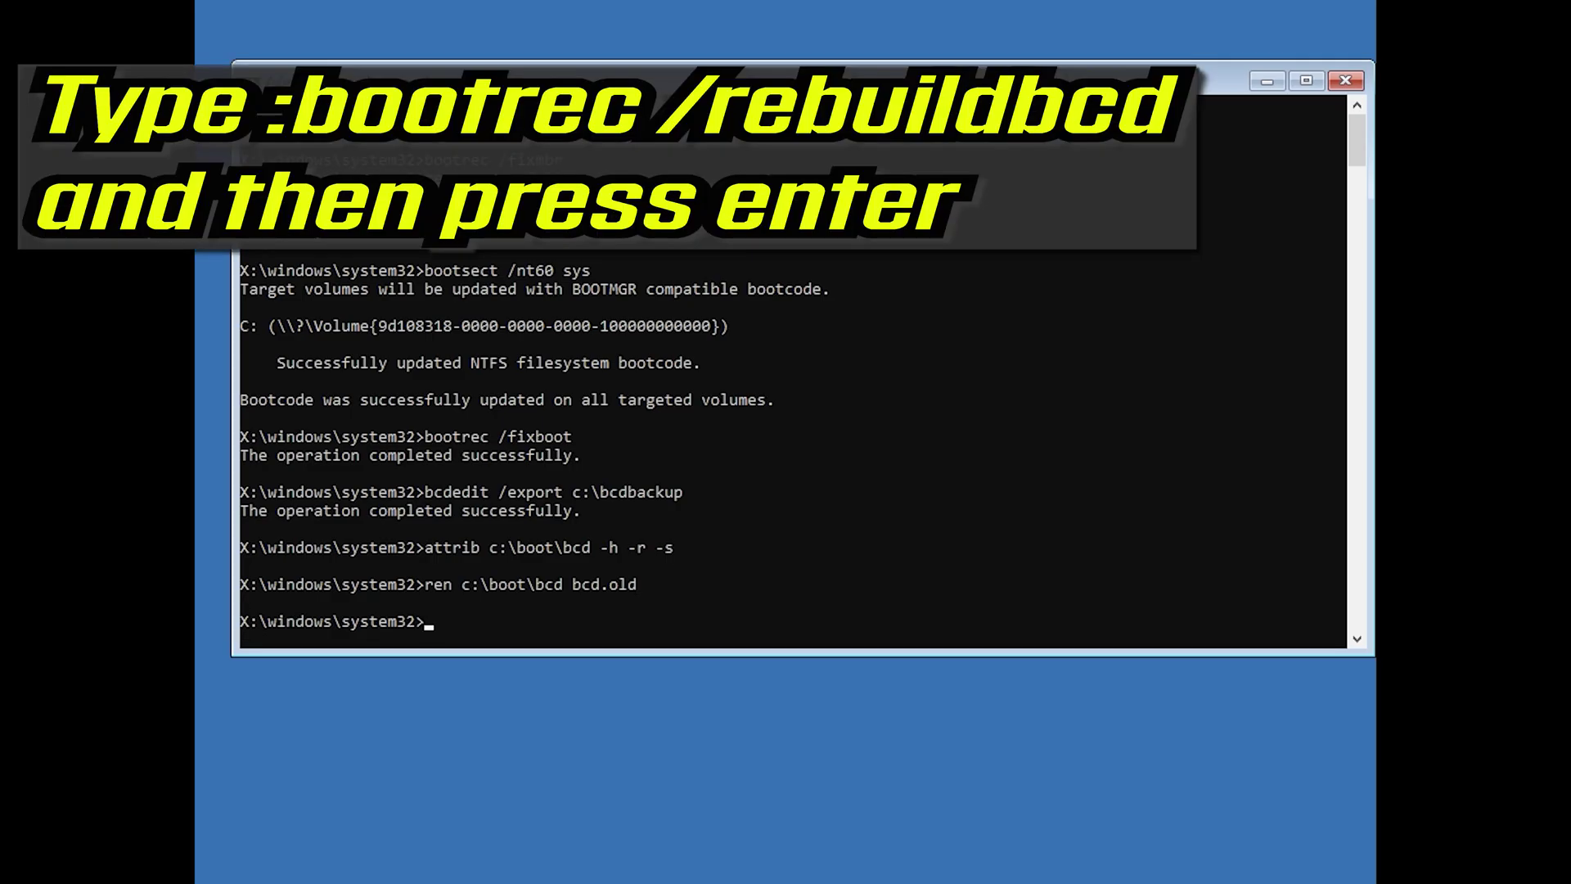
Step: Rebuild the boot configuration with bootrec /rebuildbcd and answer y to add the D:\Windows installation to the boot list
type("bootrec /rebuild")
type("bcd")
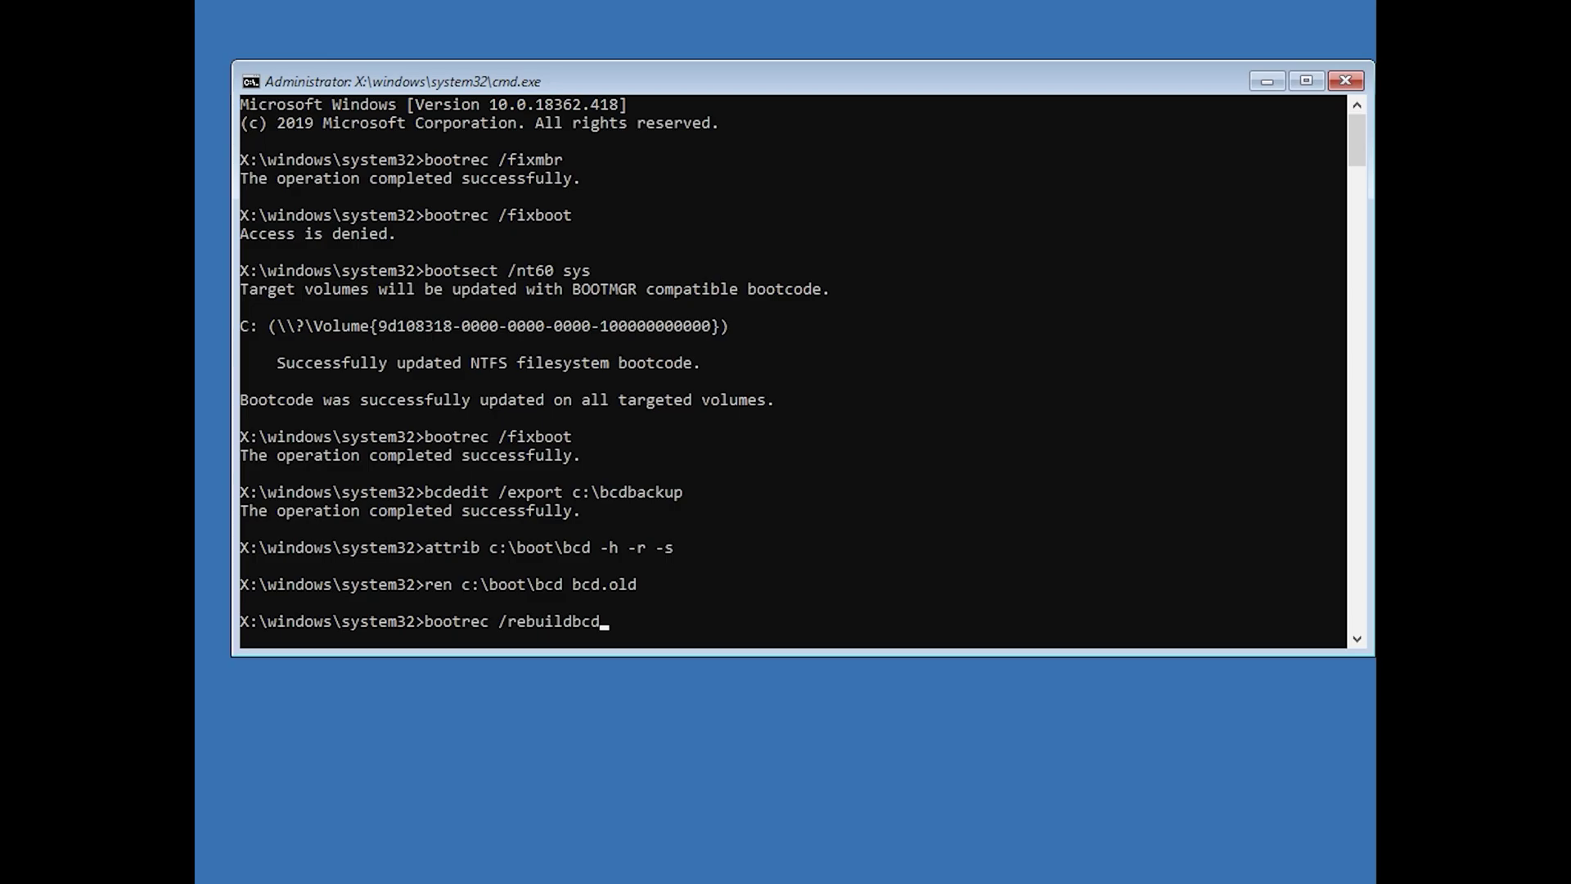
key("Return")
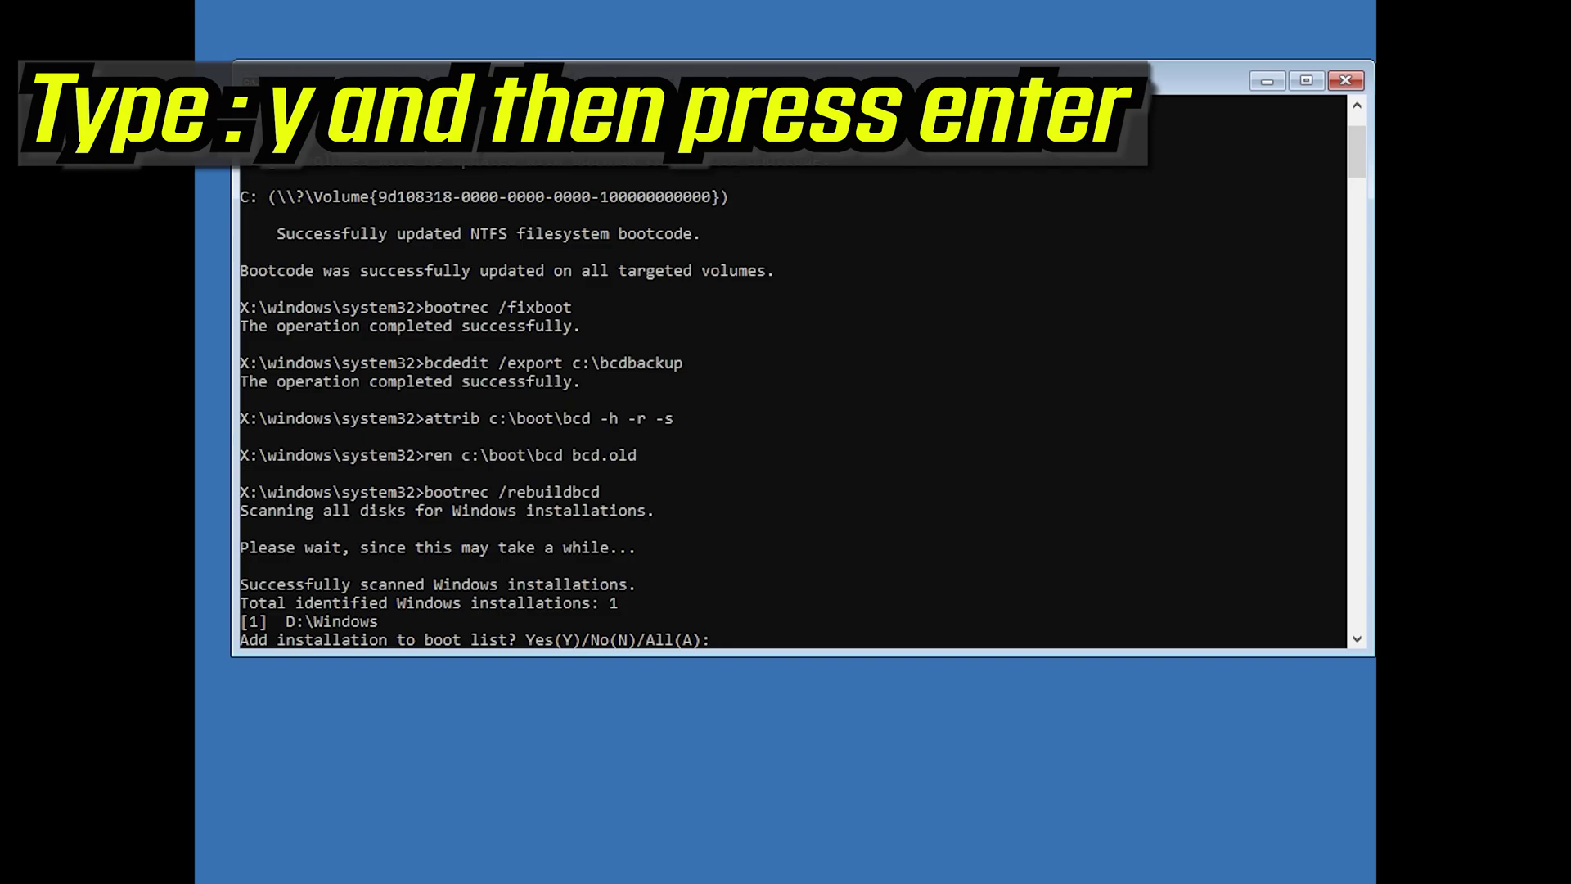
type("y")
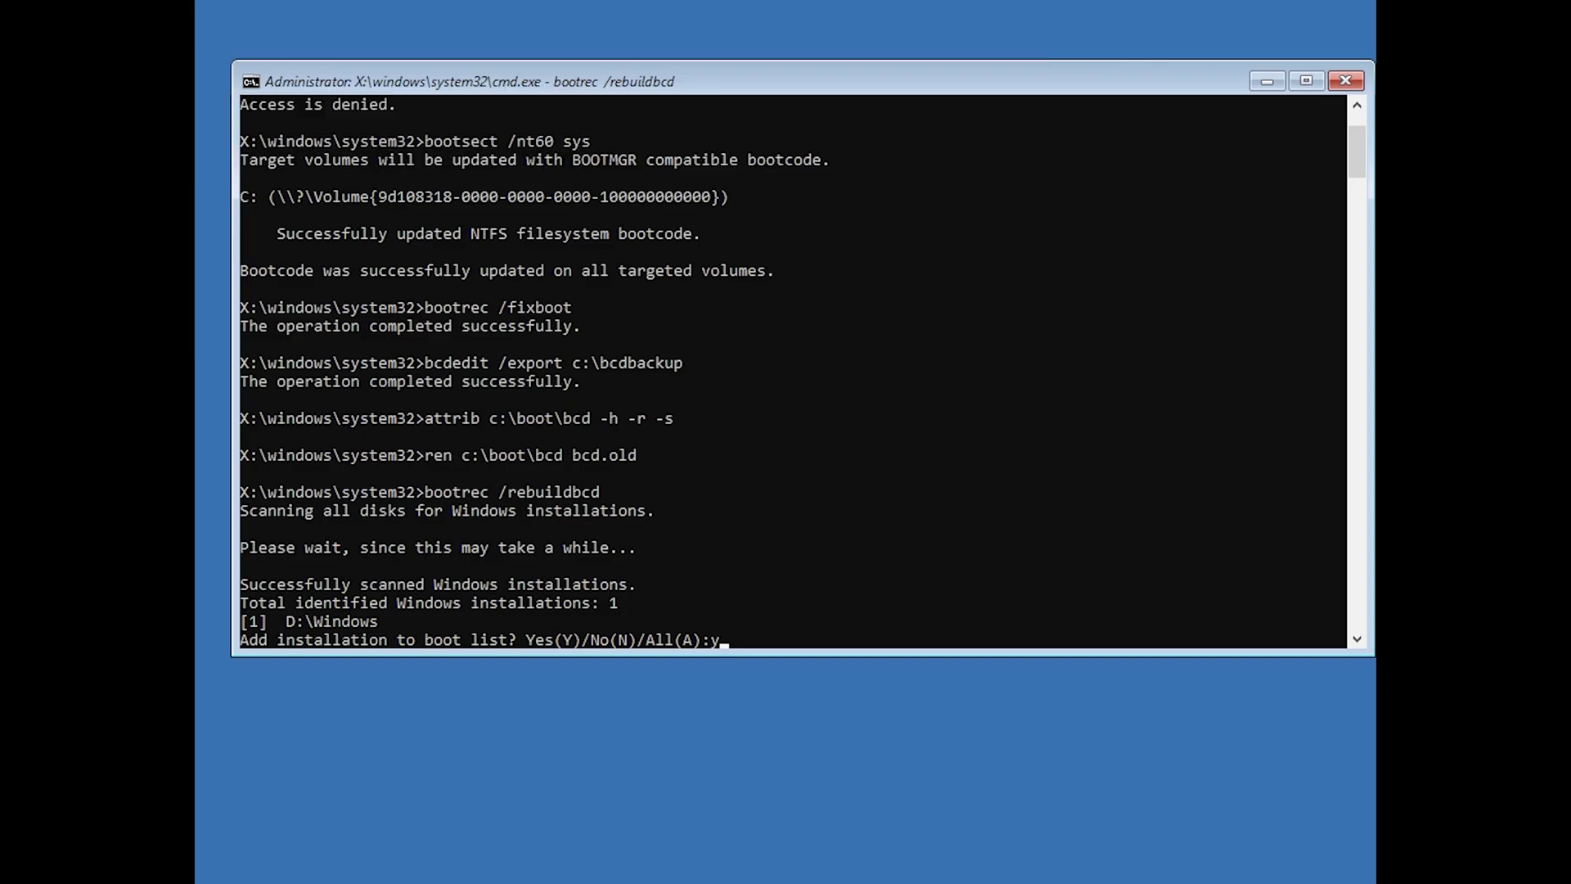
key("Return")
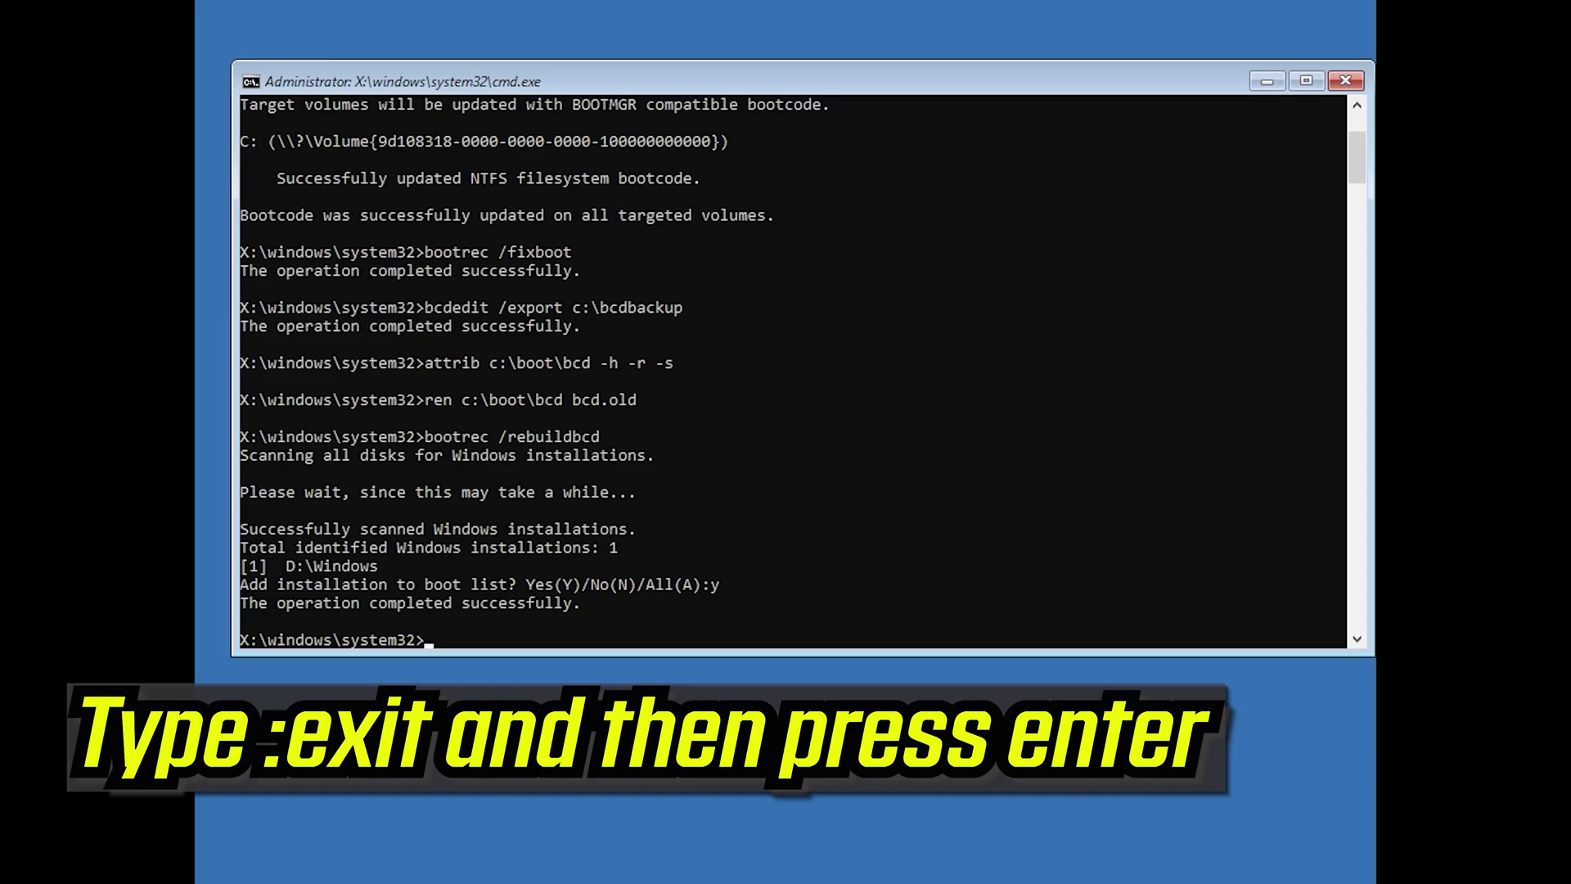
Step: Exit the command prompt and continue to Windows 10 Pro to restart the PC
type("exit")
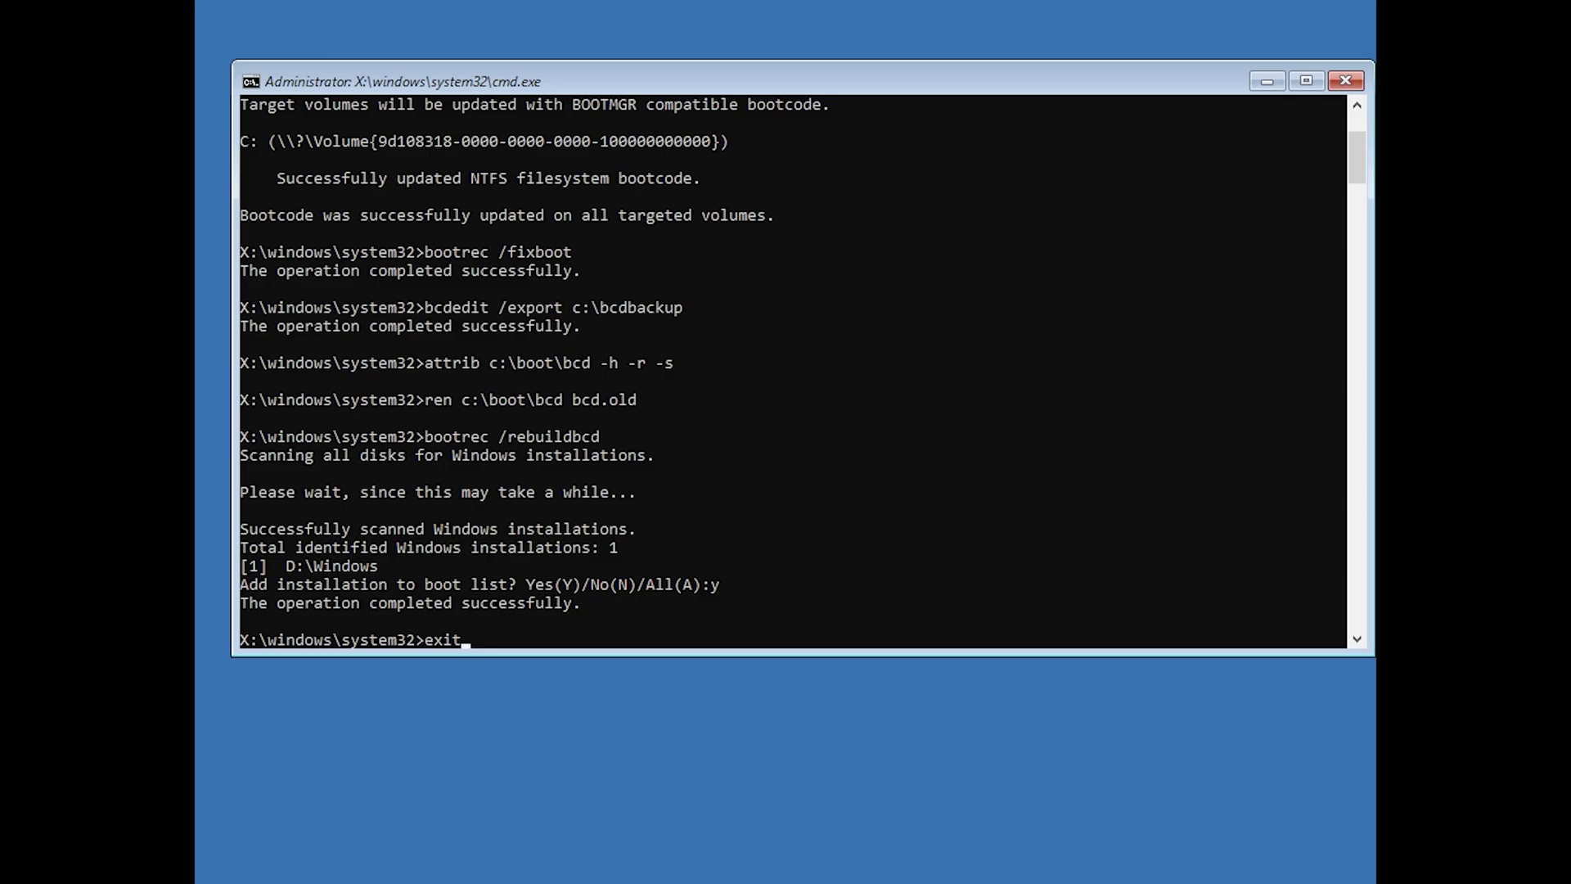
key("Return")
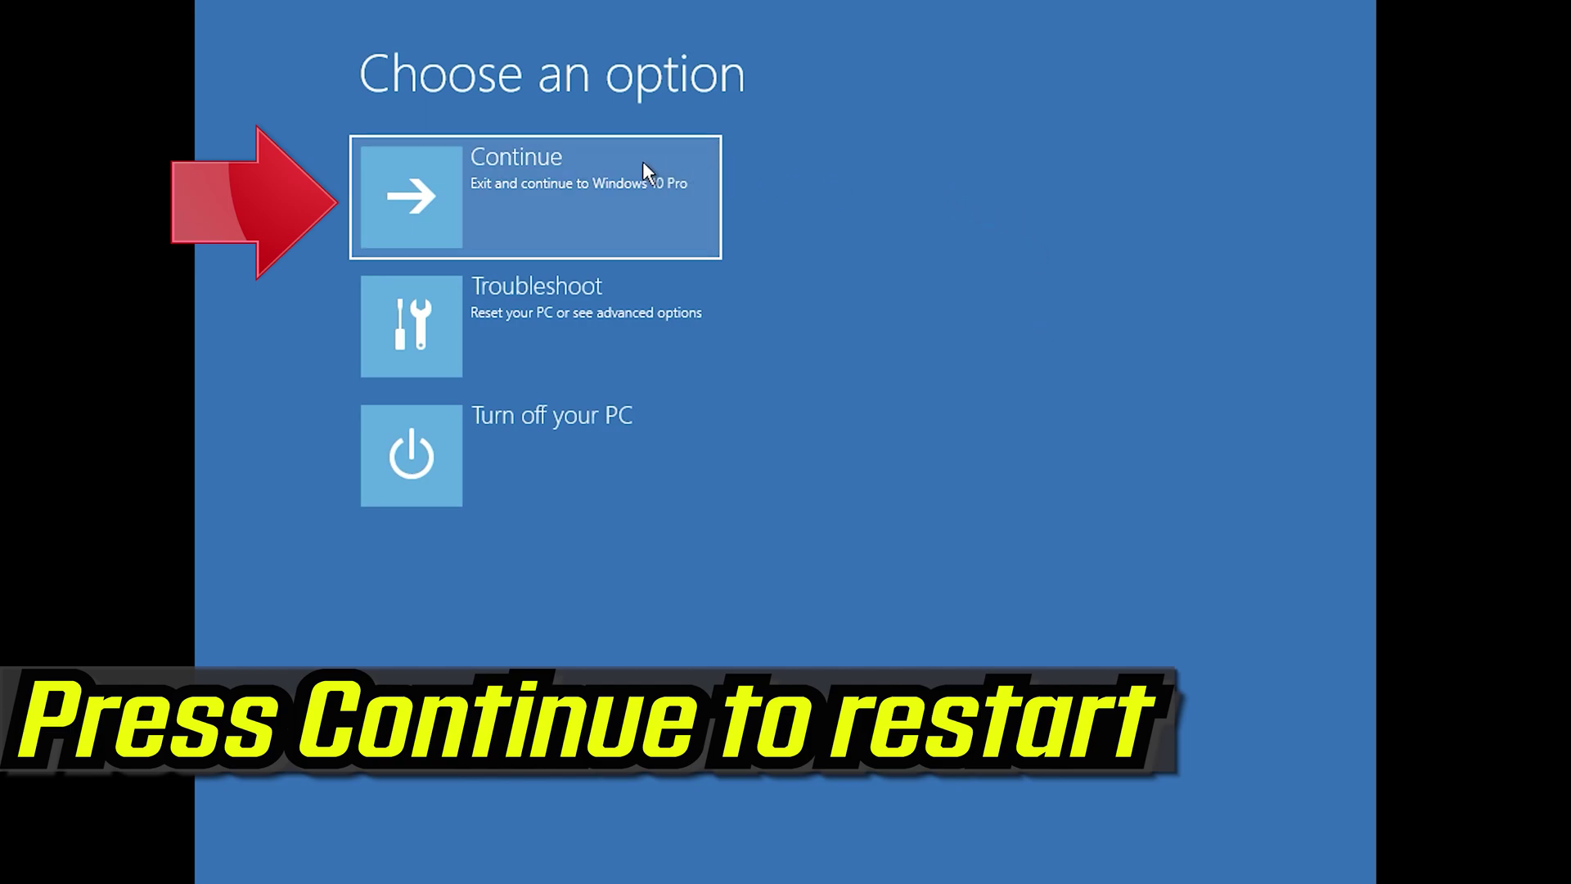
left_click(603, 162)
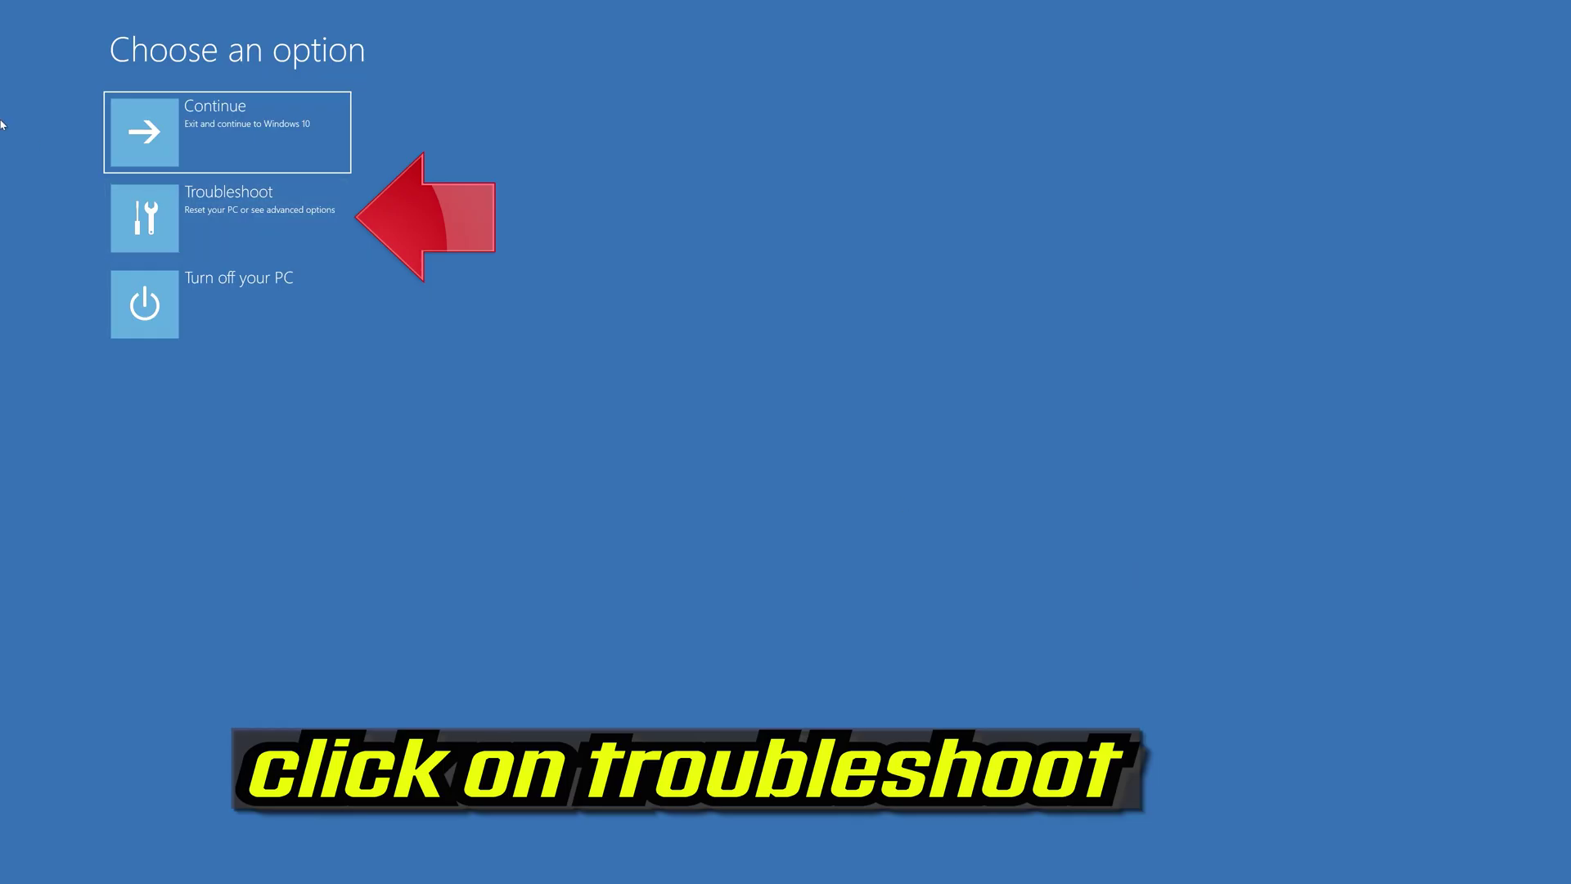
Step: Start System Restore from the advanced troubleshooting options, using the listed account and leaving its password blank
left_click(234, 232)
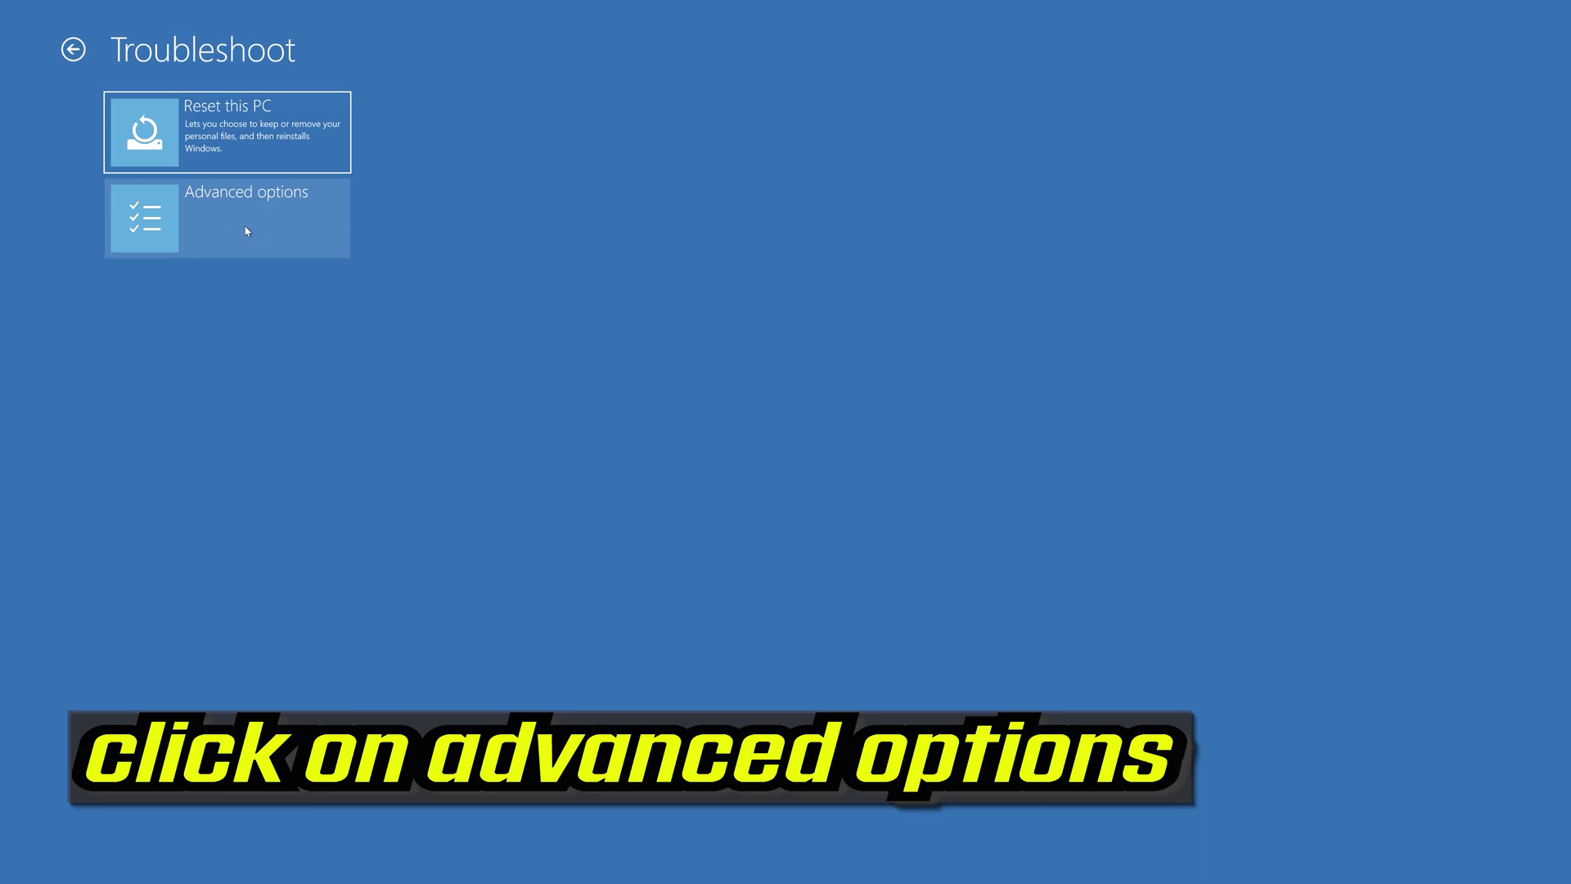
left_click(246, 232)
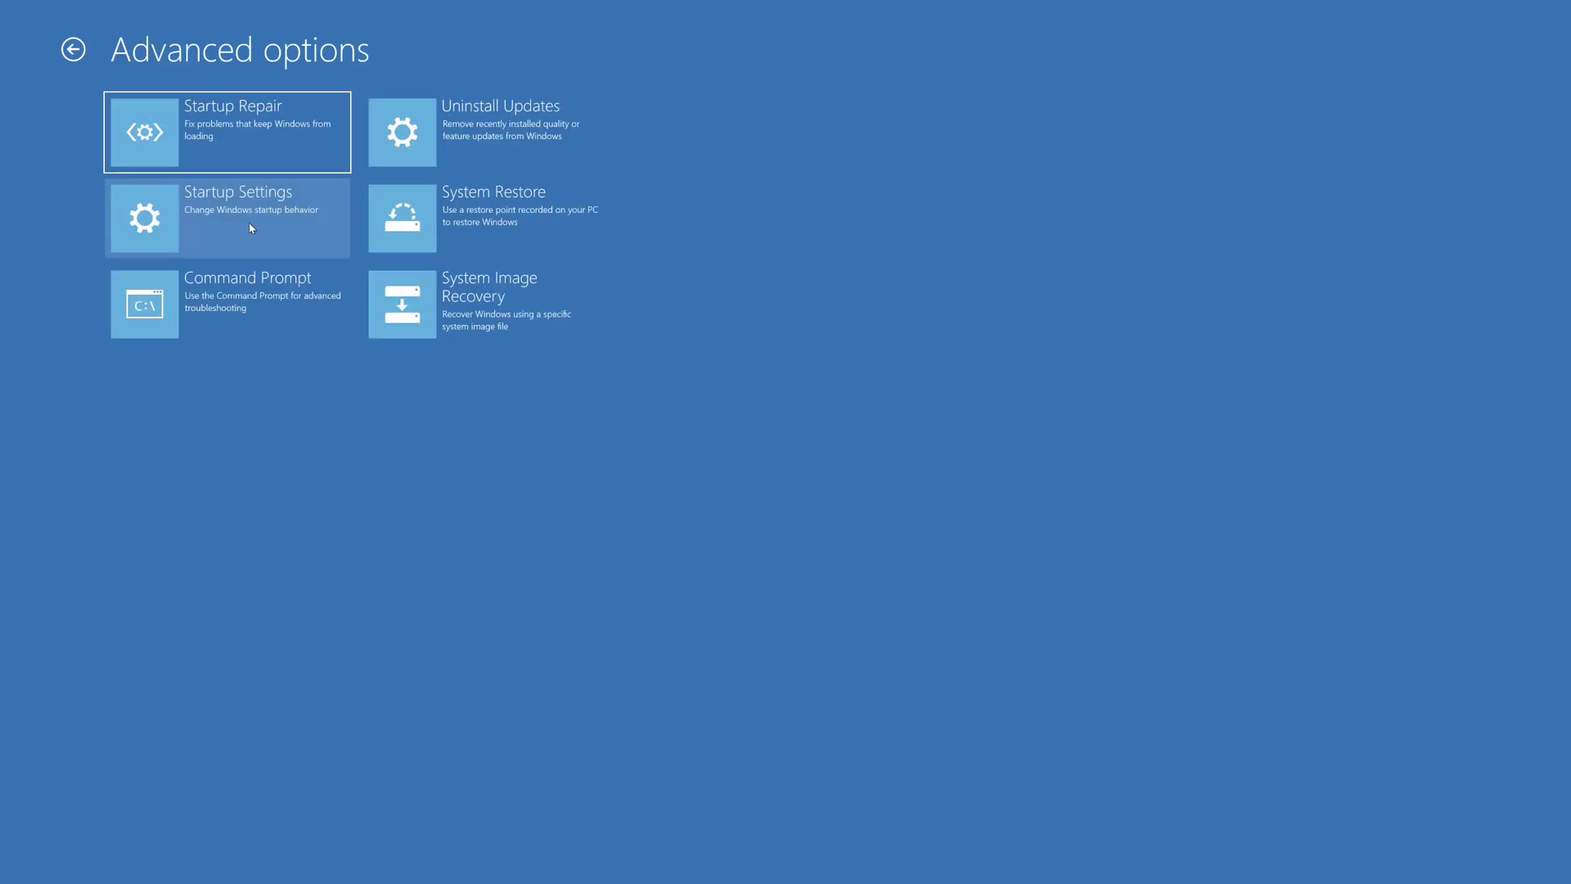
left_click(516, 239)
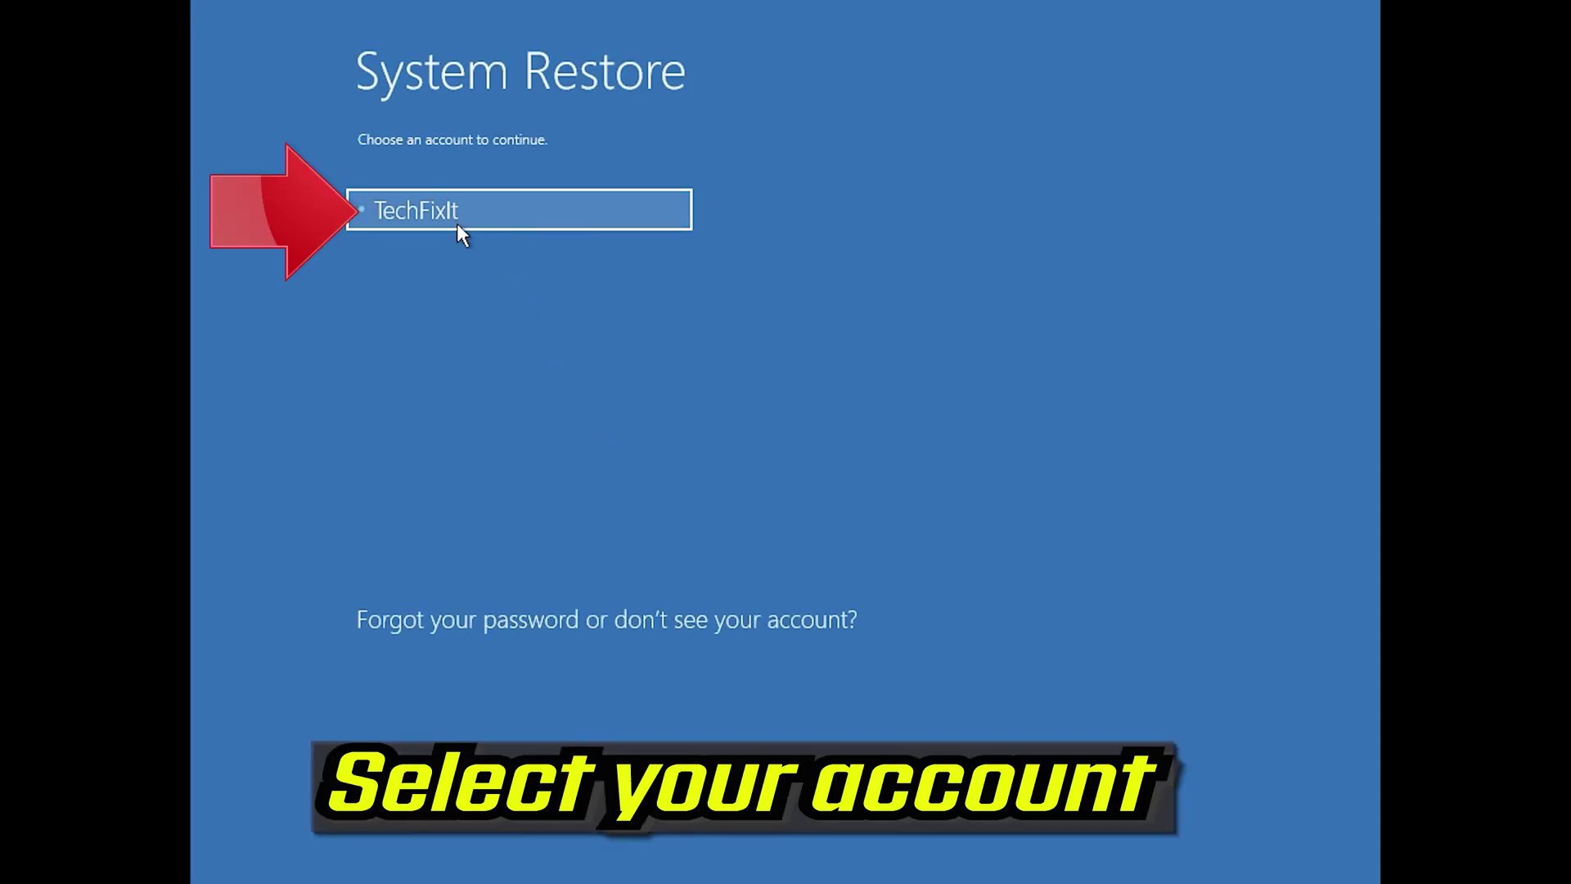
left_click(536, 209)
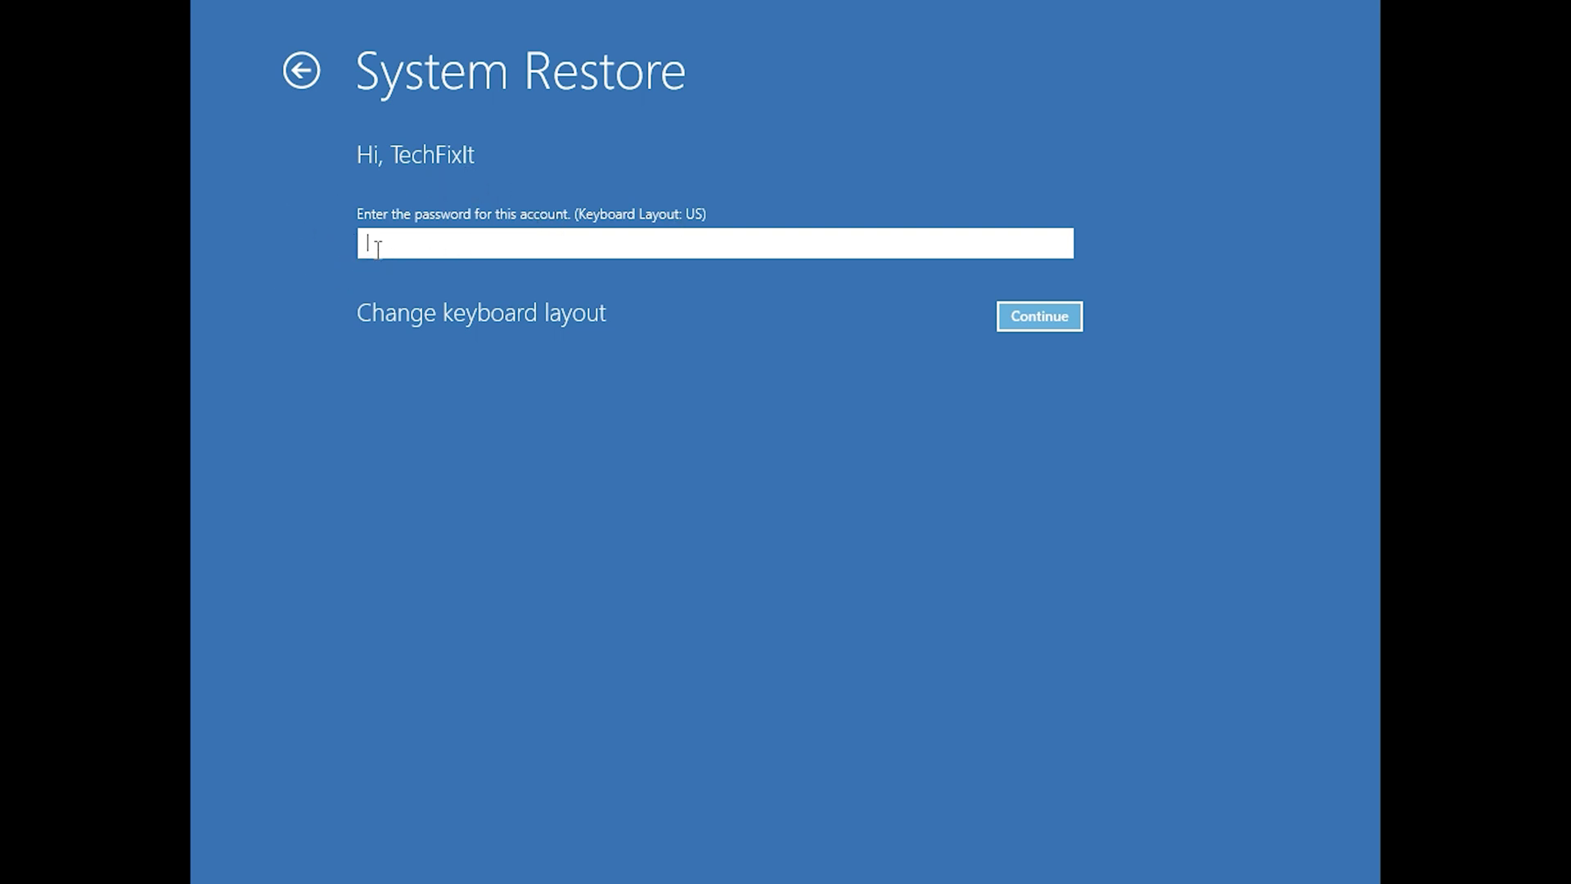
left_click(1022, 319)
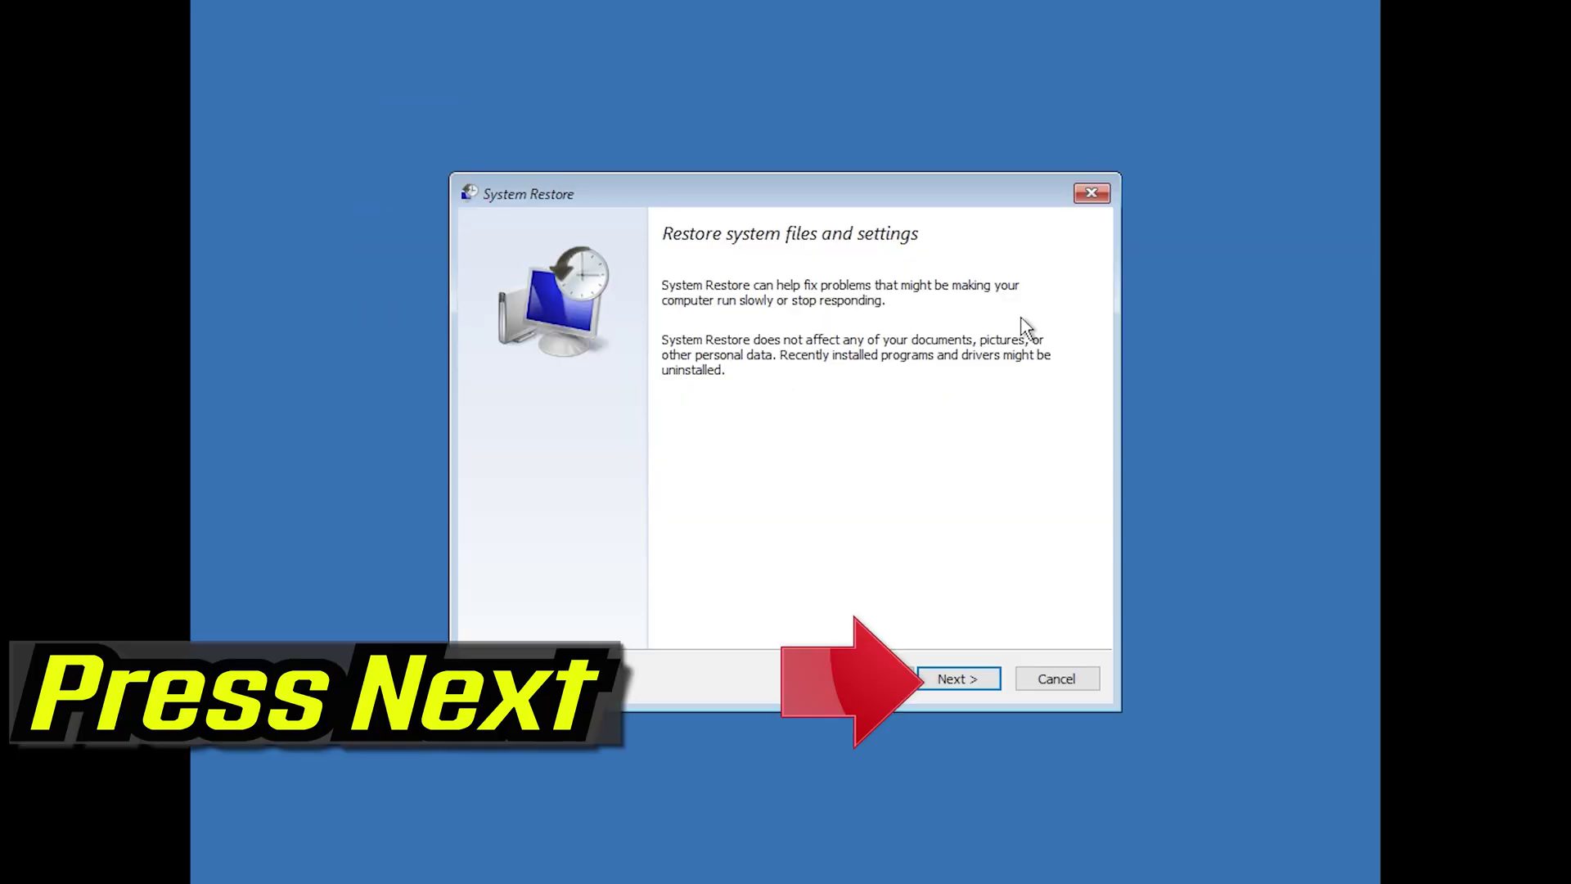
Step: Restore the computer to the manual restore point dated 1/10/2020 12:21:42 AM and restart it once the restore completes
left_click(961, 678)
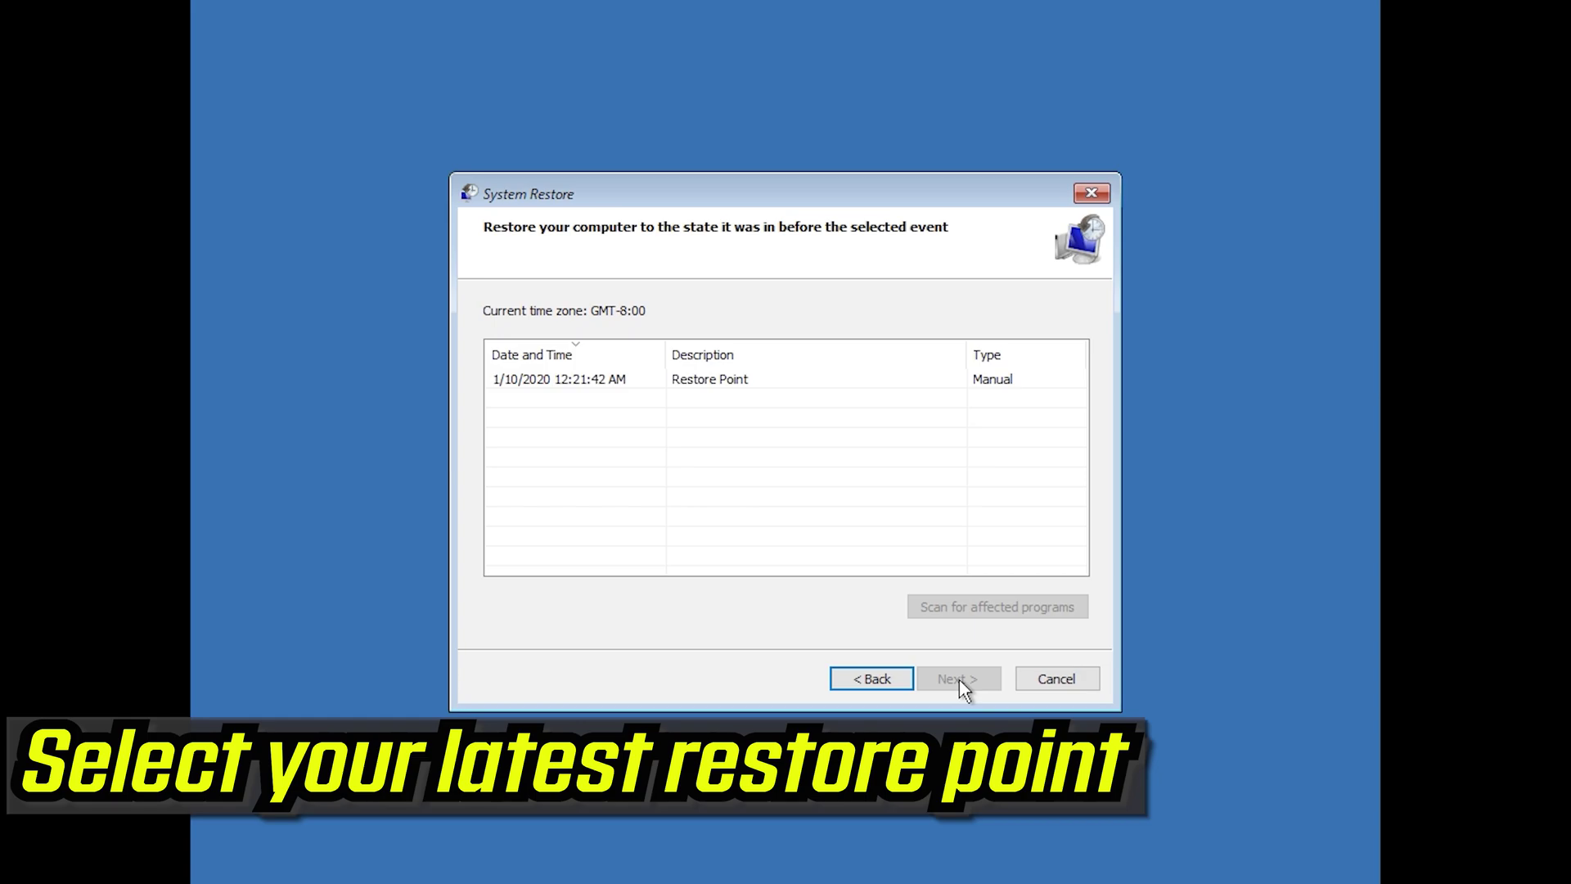
left_click(532, 379)
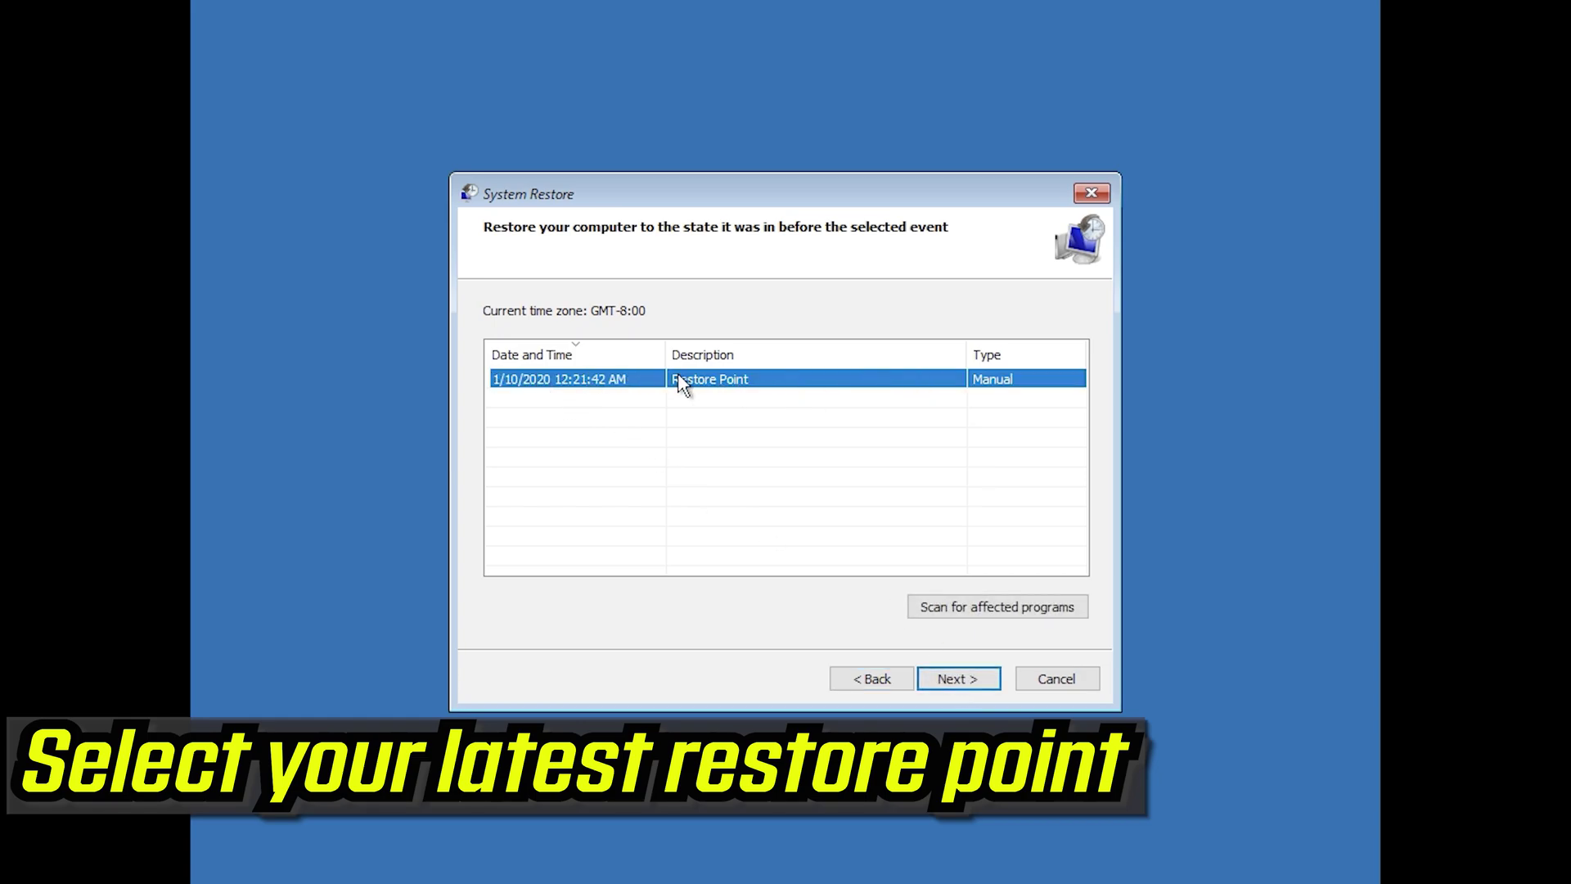
left_click(966, 690)
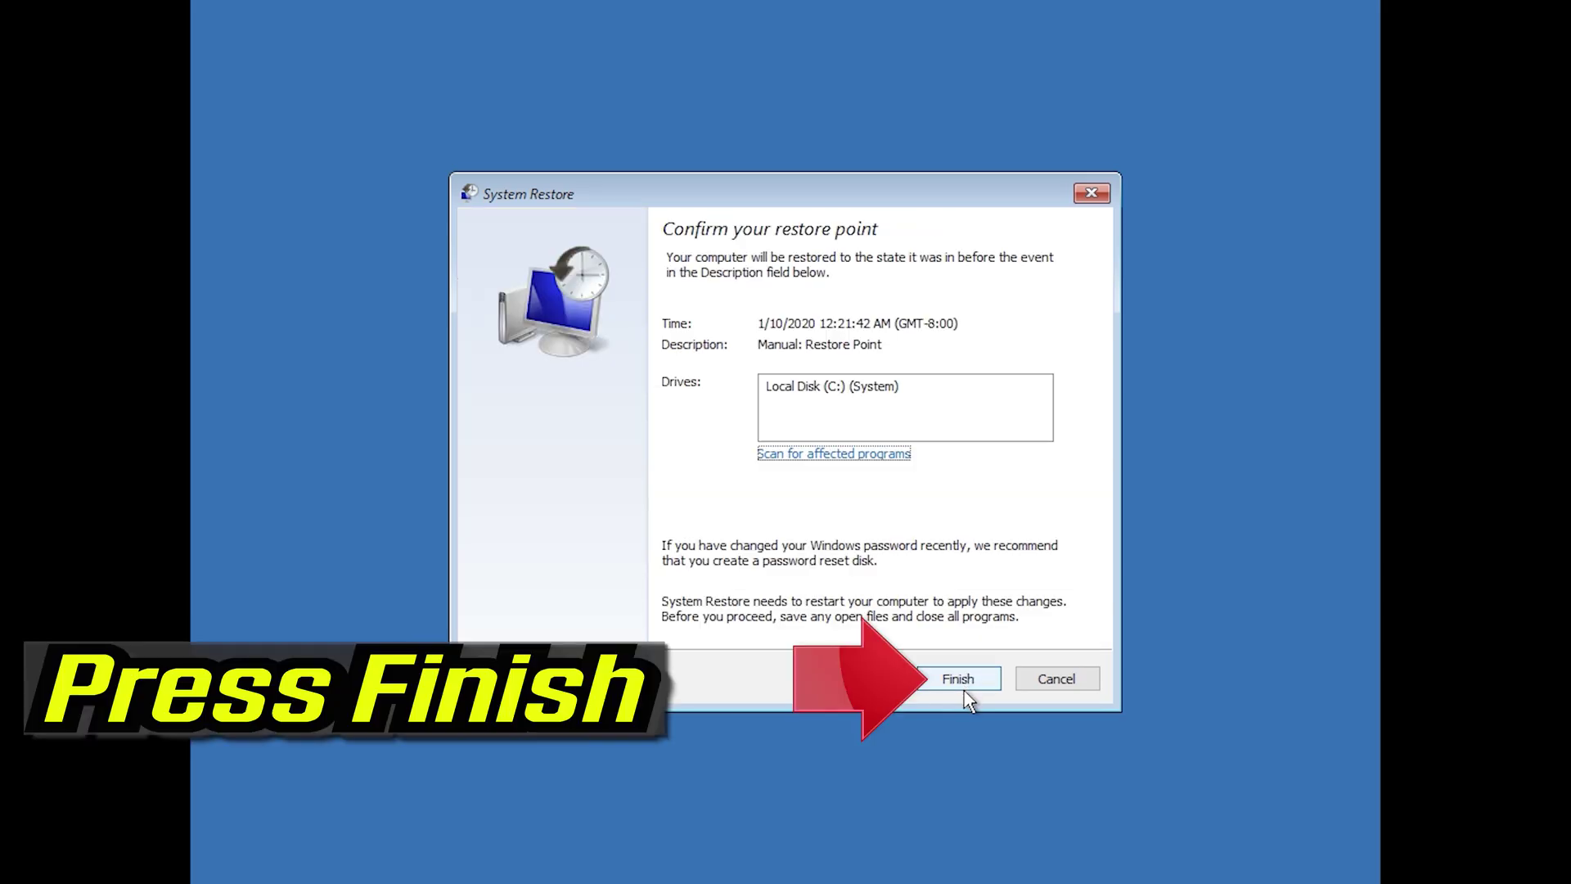
left_click(966, 694)
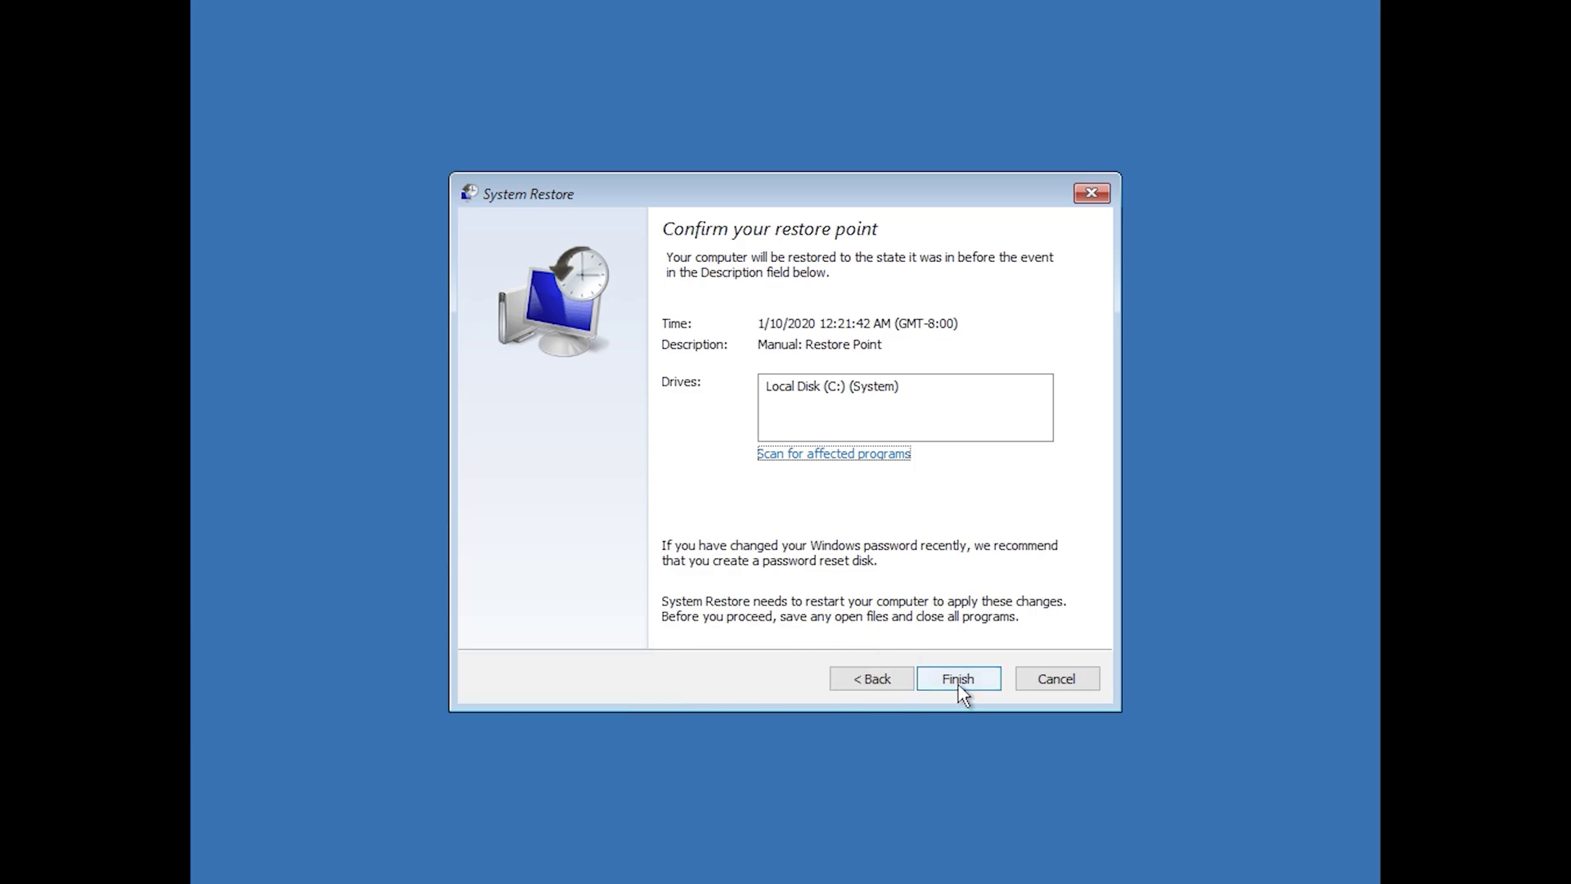
left_click(960, 689)
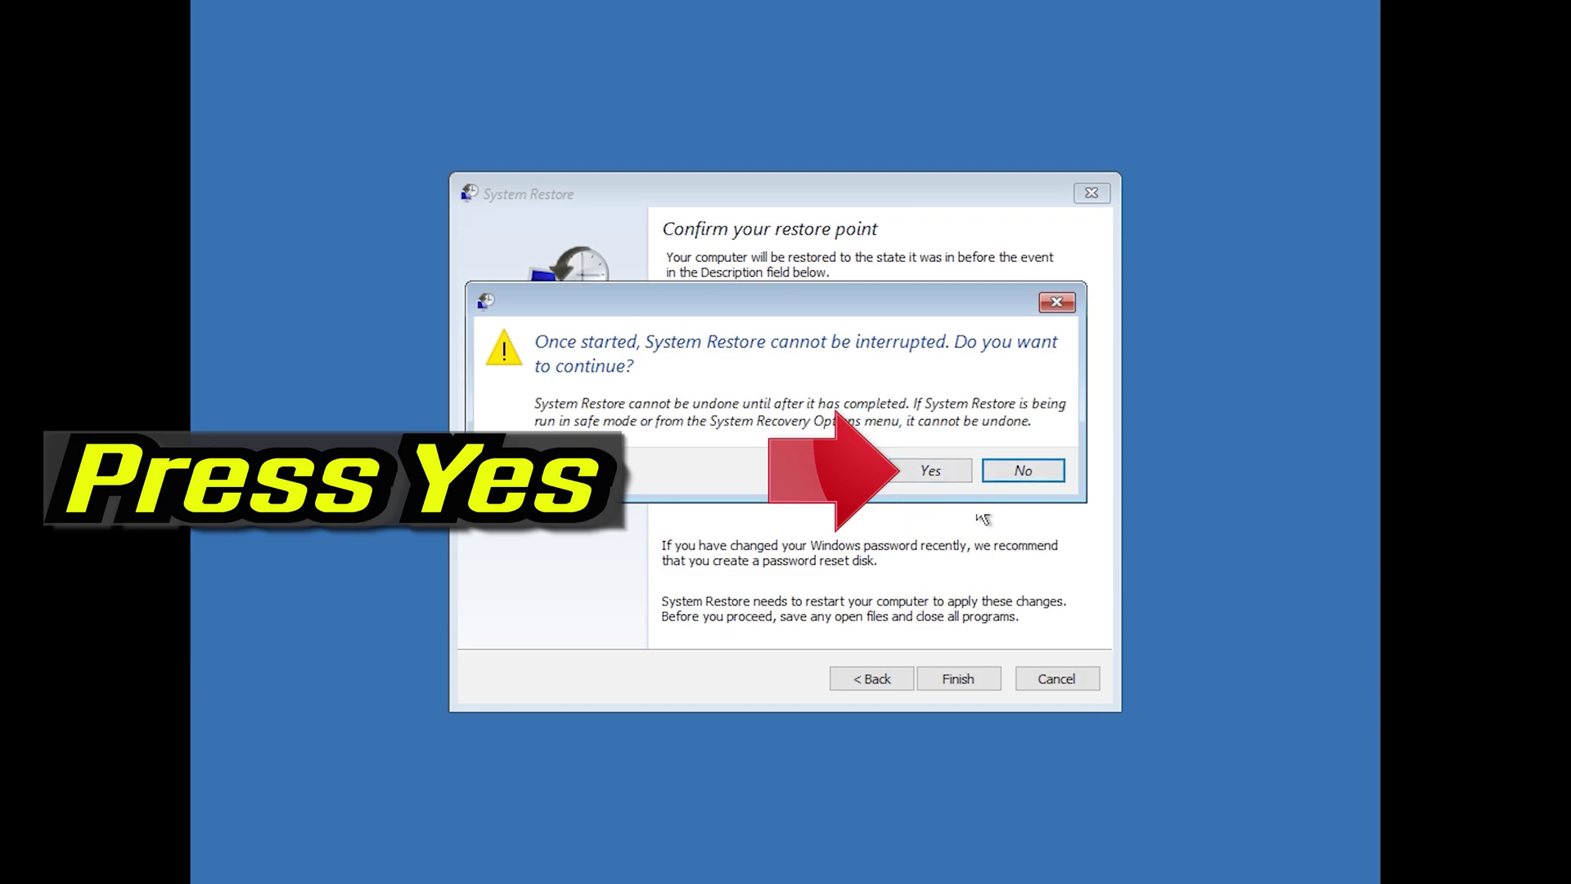
left_click(927, 472)
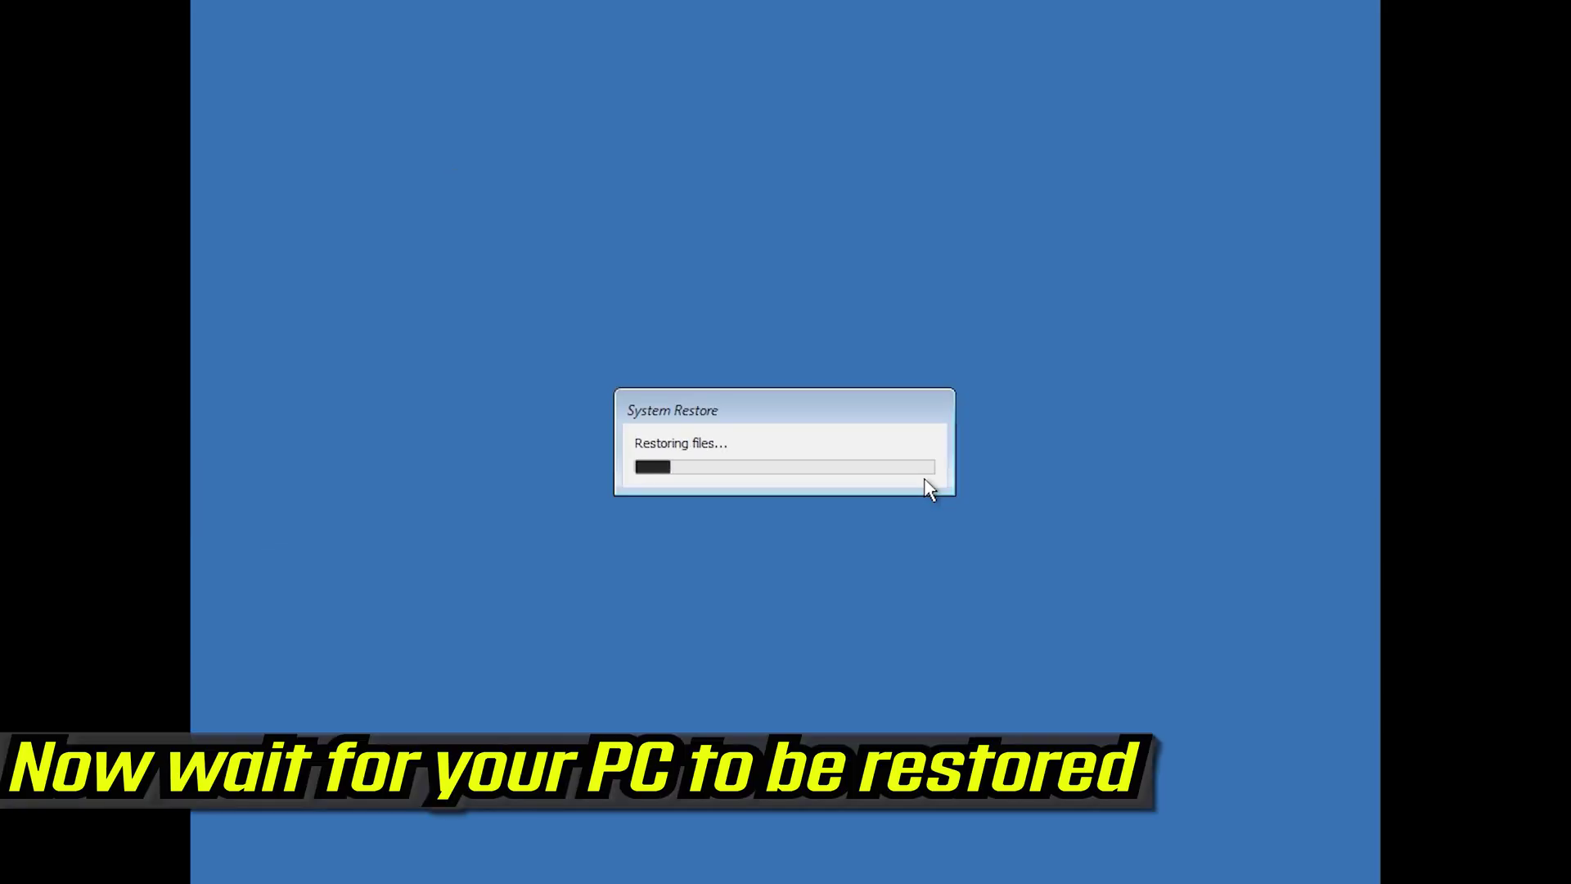
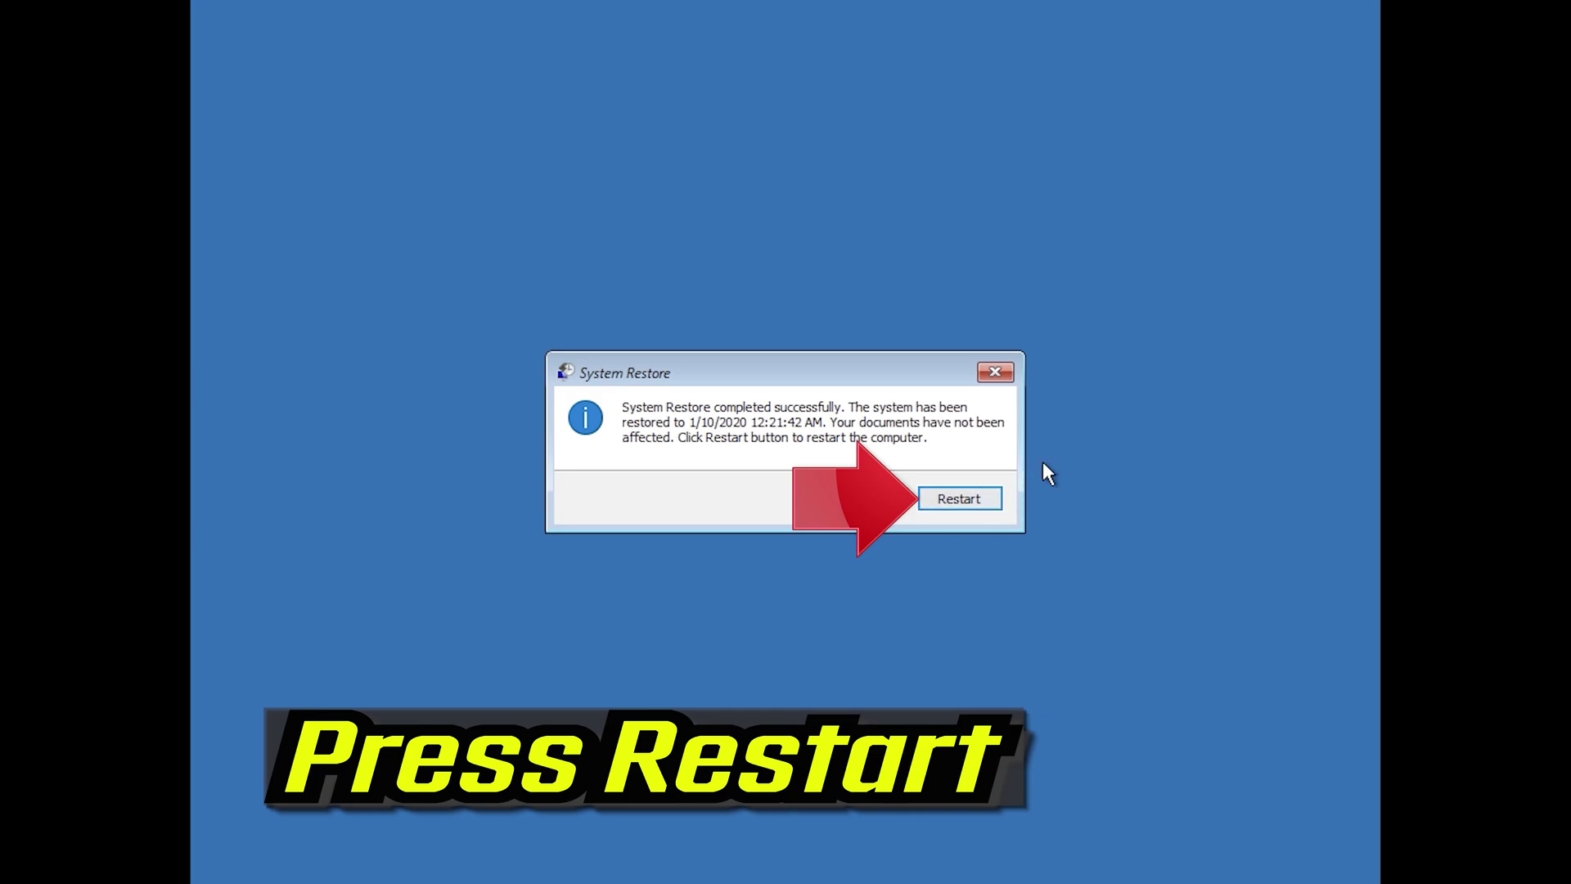
left_click(945, 505)
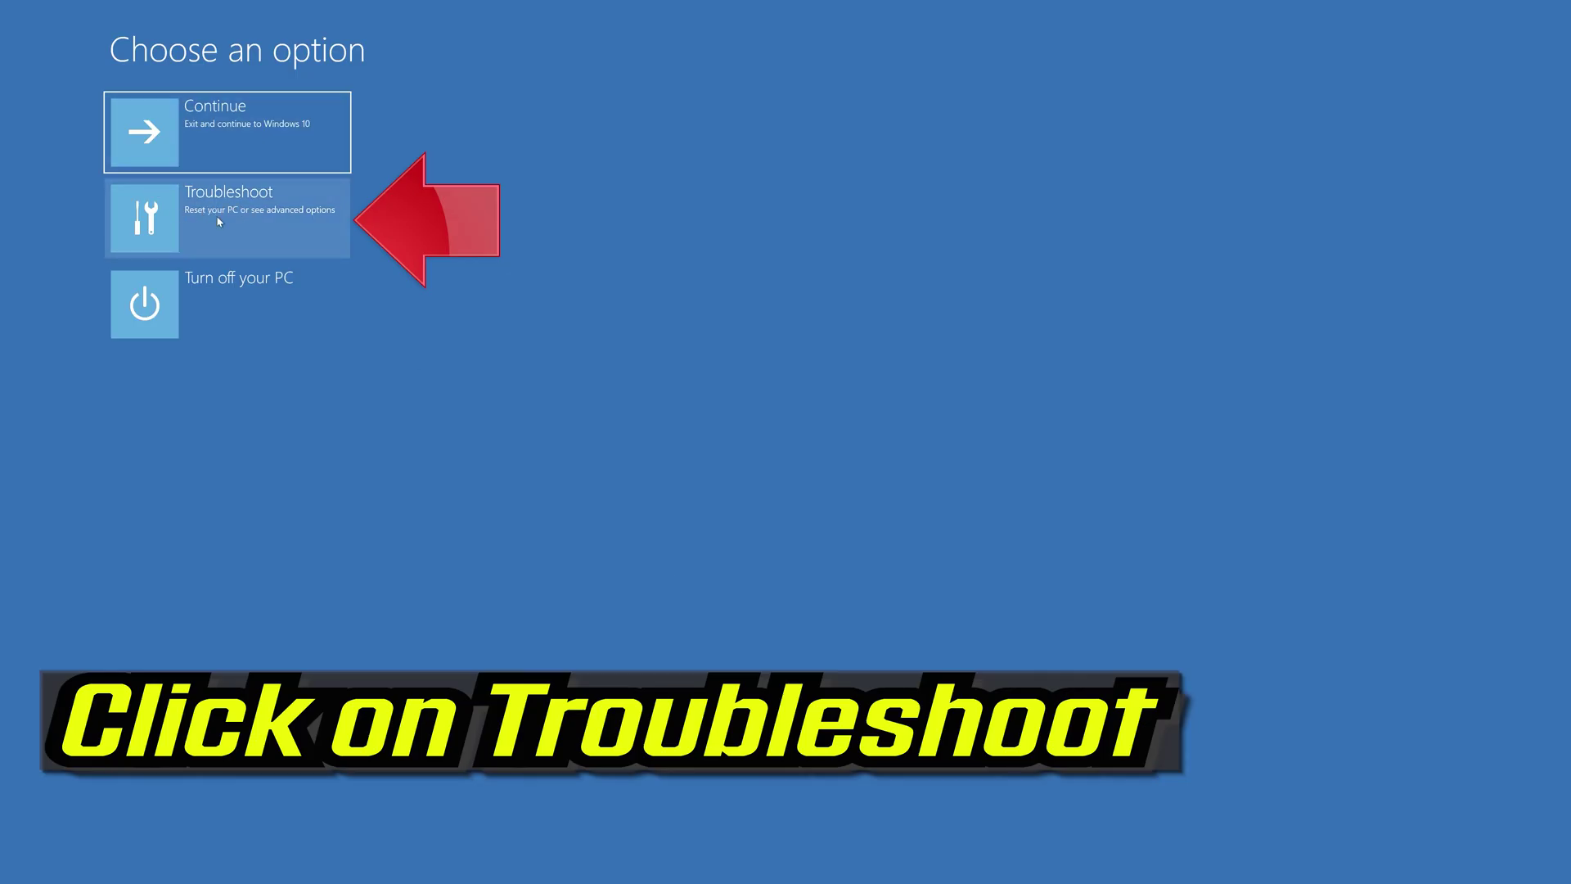
Step: Choose Reset this PC from the troubleshooting options with the Keep my files option
left_click(259, 219)
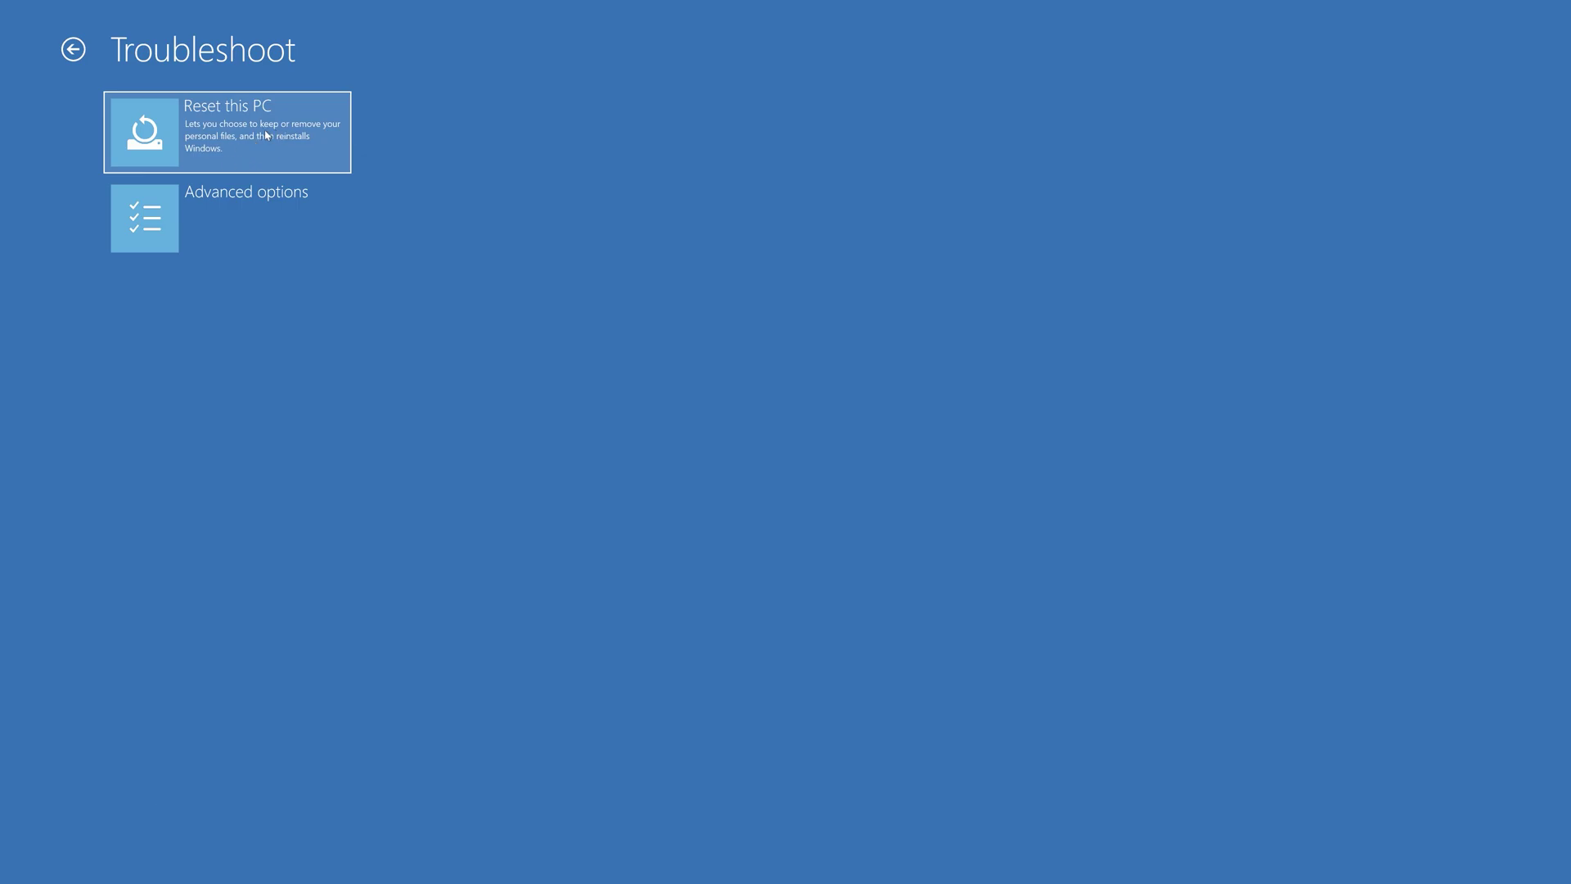
left_click(266, 135)
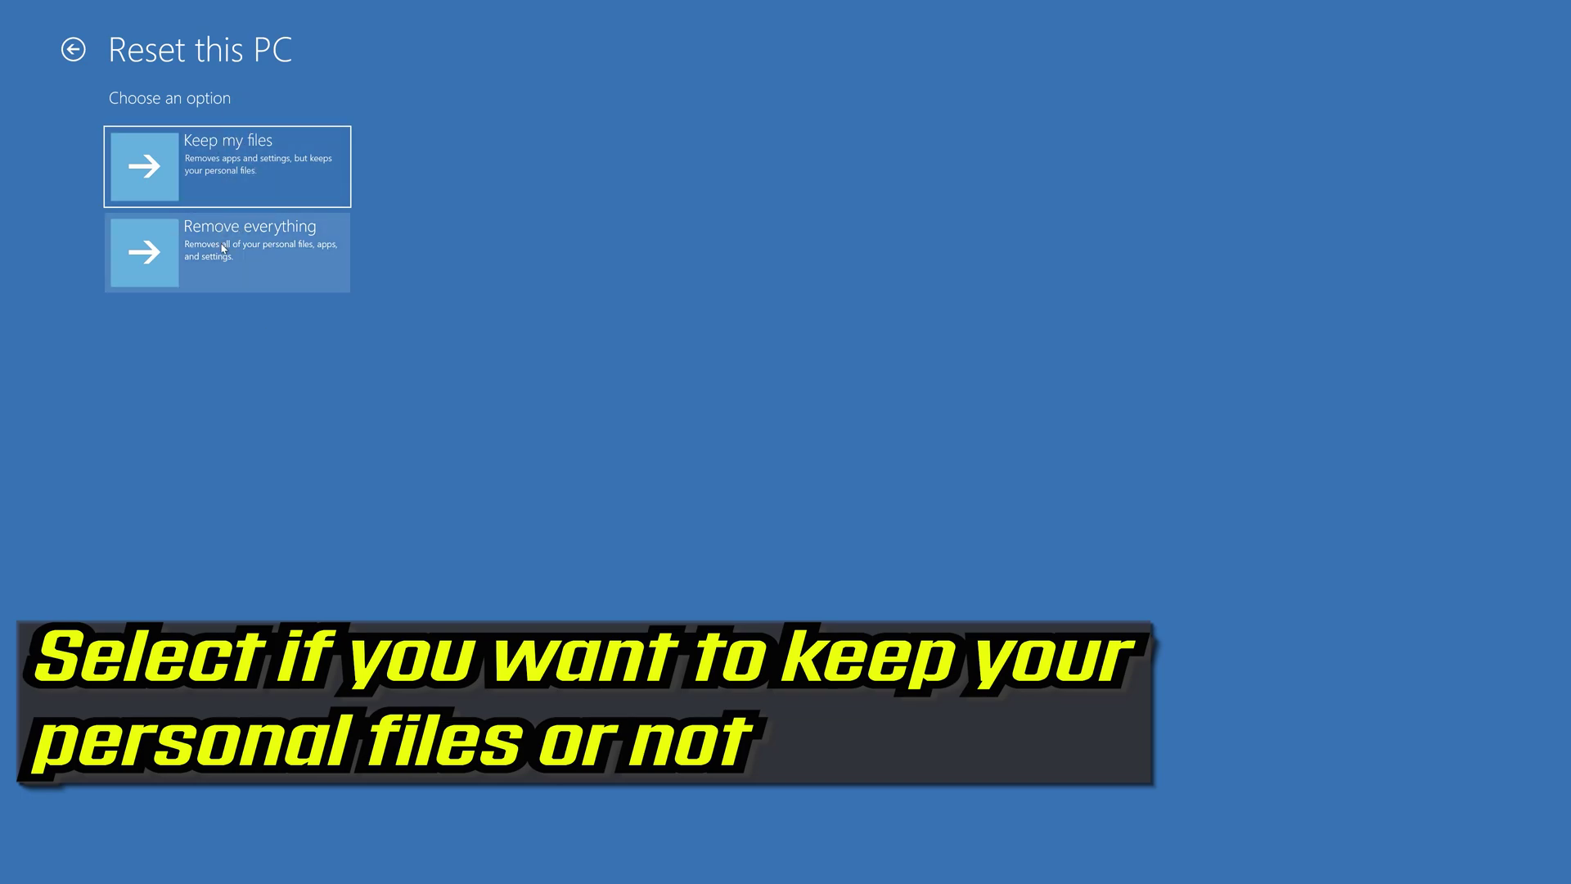
left_click(237, 172)
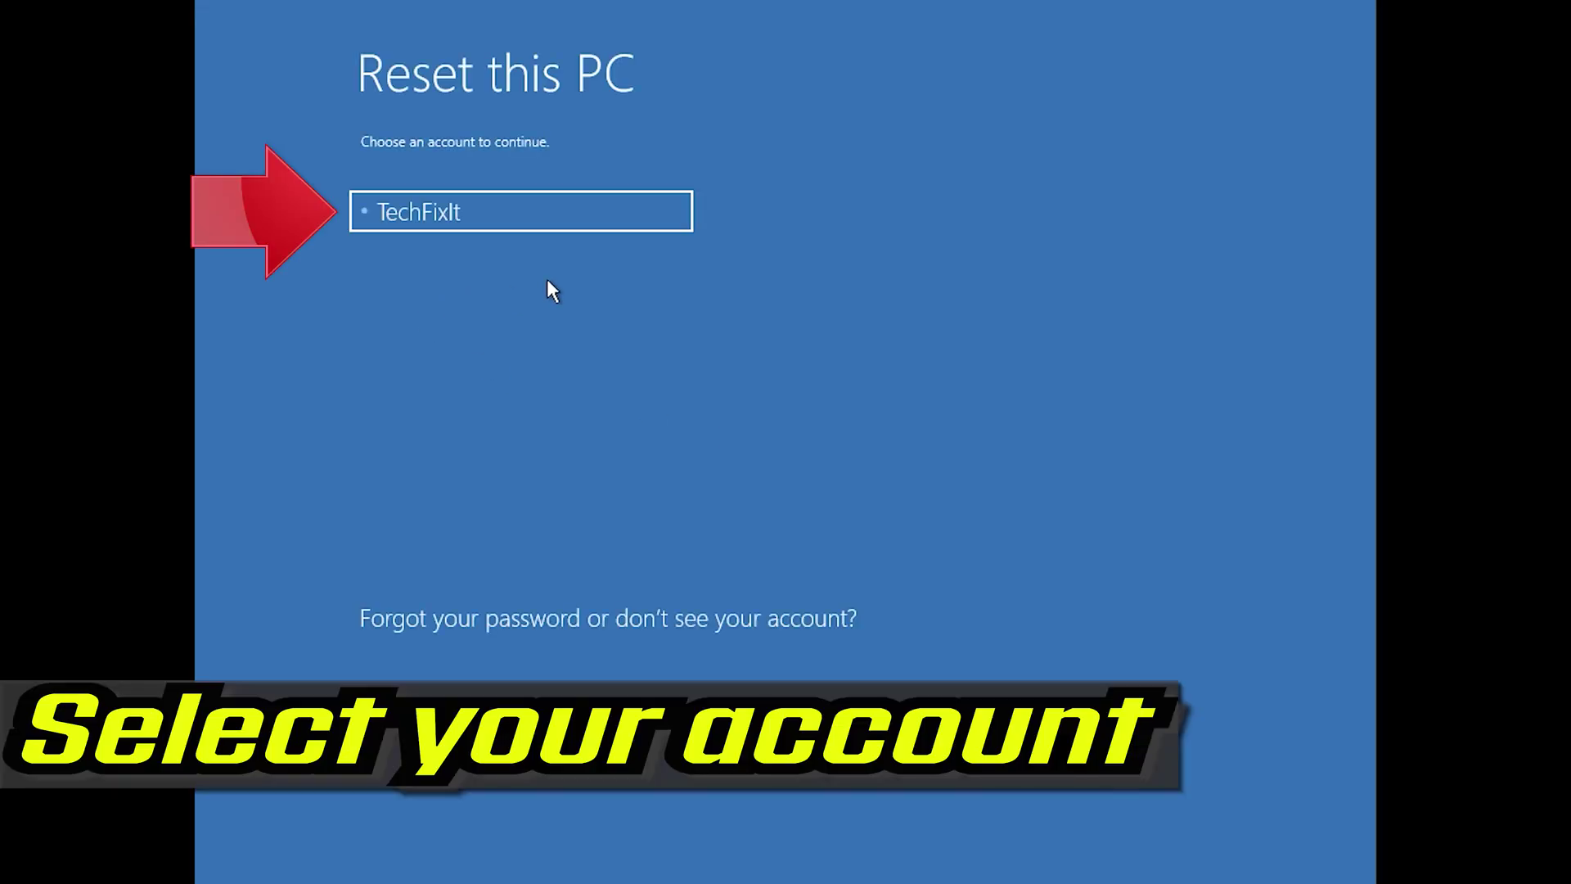
Step: Continue with the listed account, leaving its password blank, and start the PC reset
left_click(588, 204)
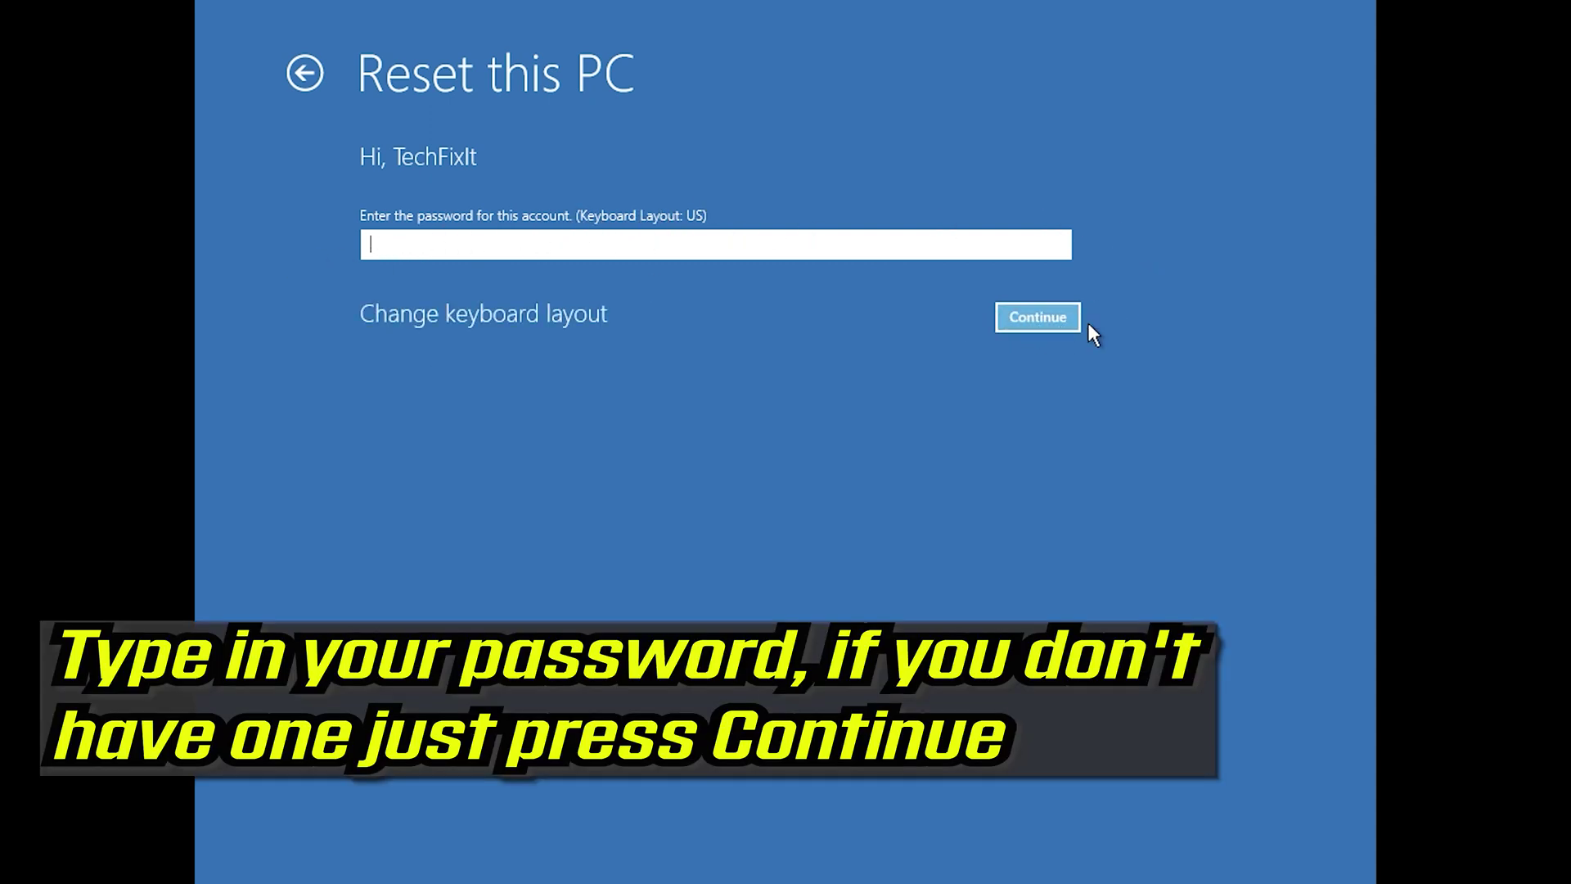
left_click(1023, 326)
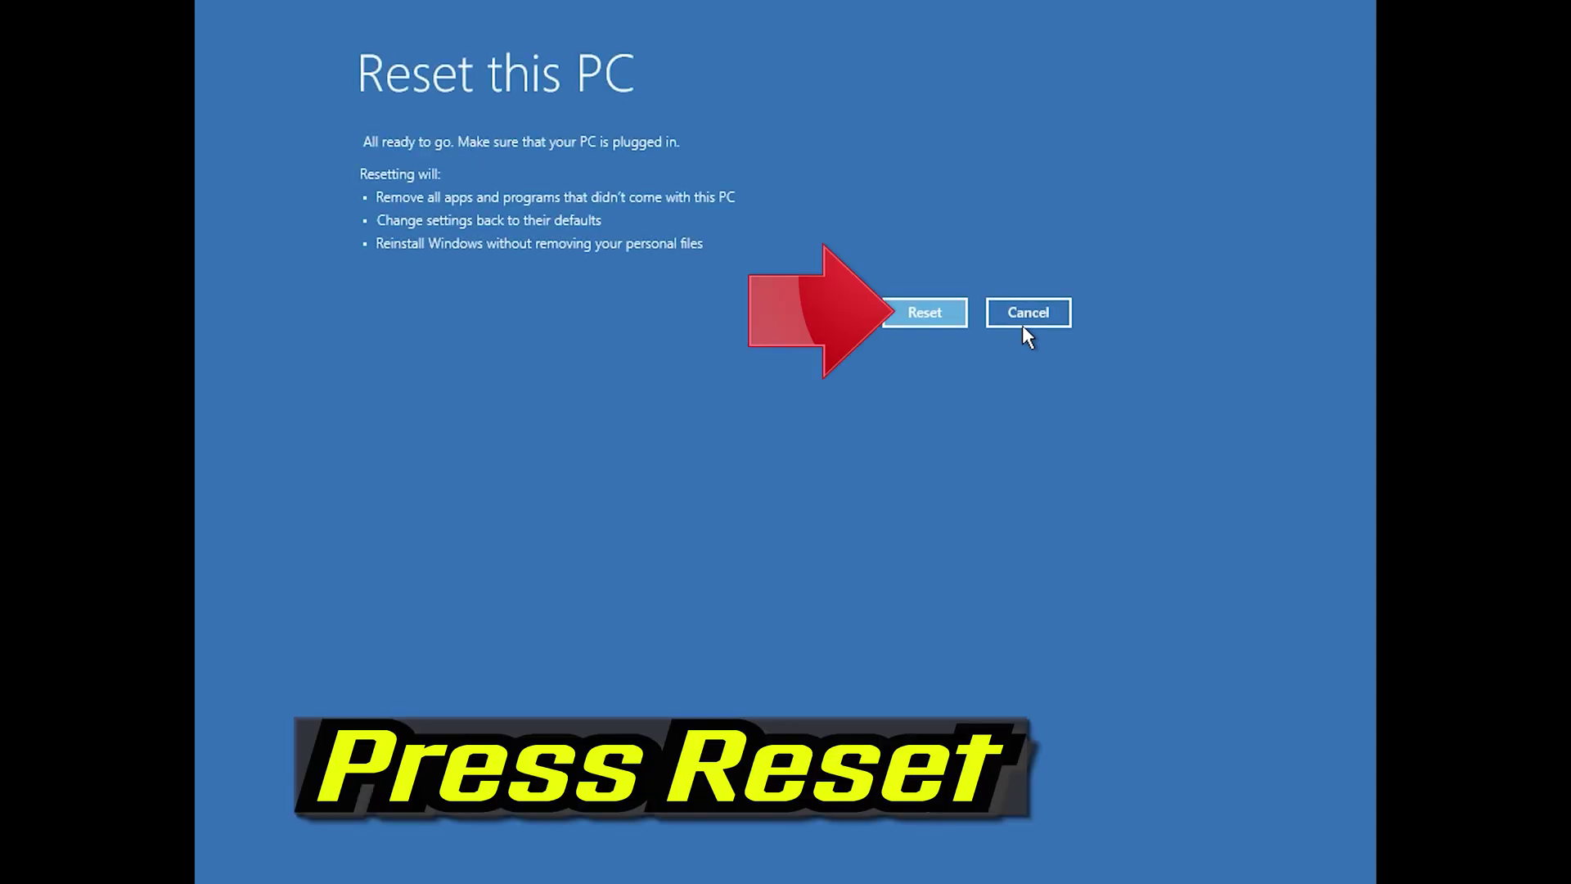
left_click(931, 314)
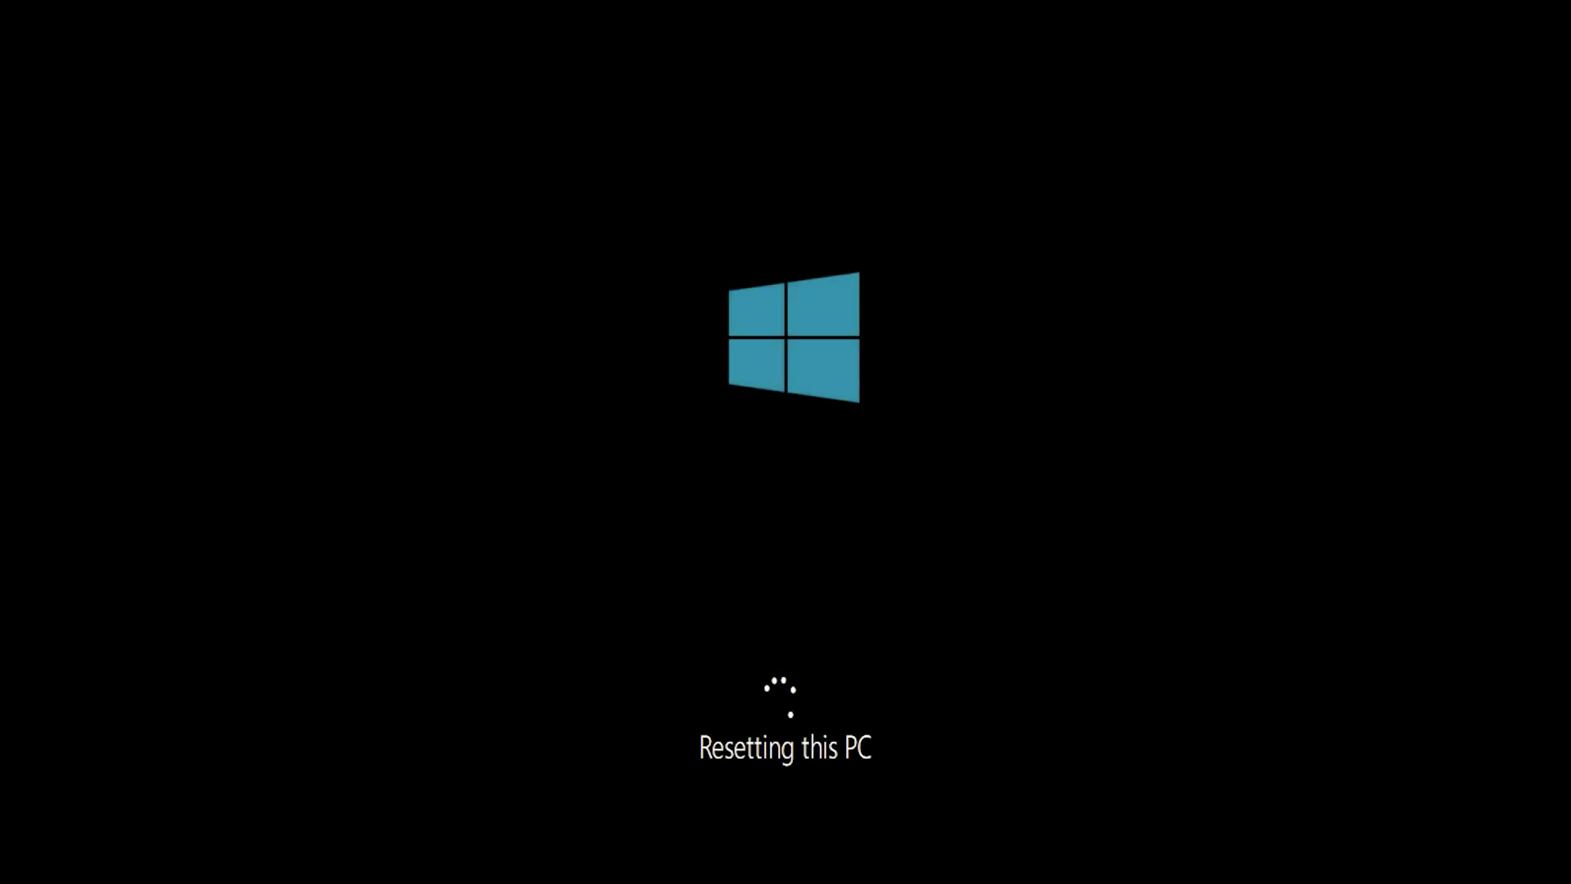